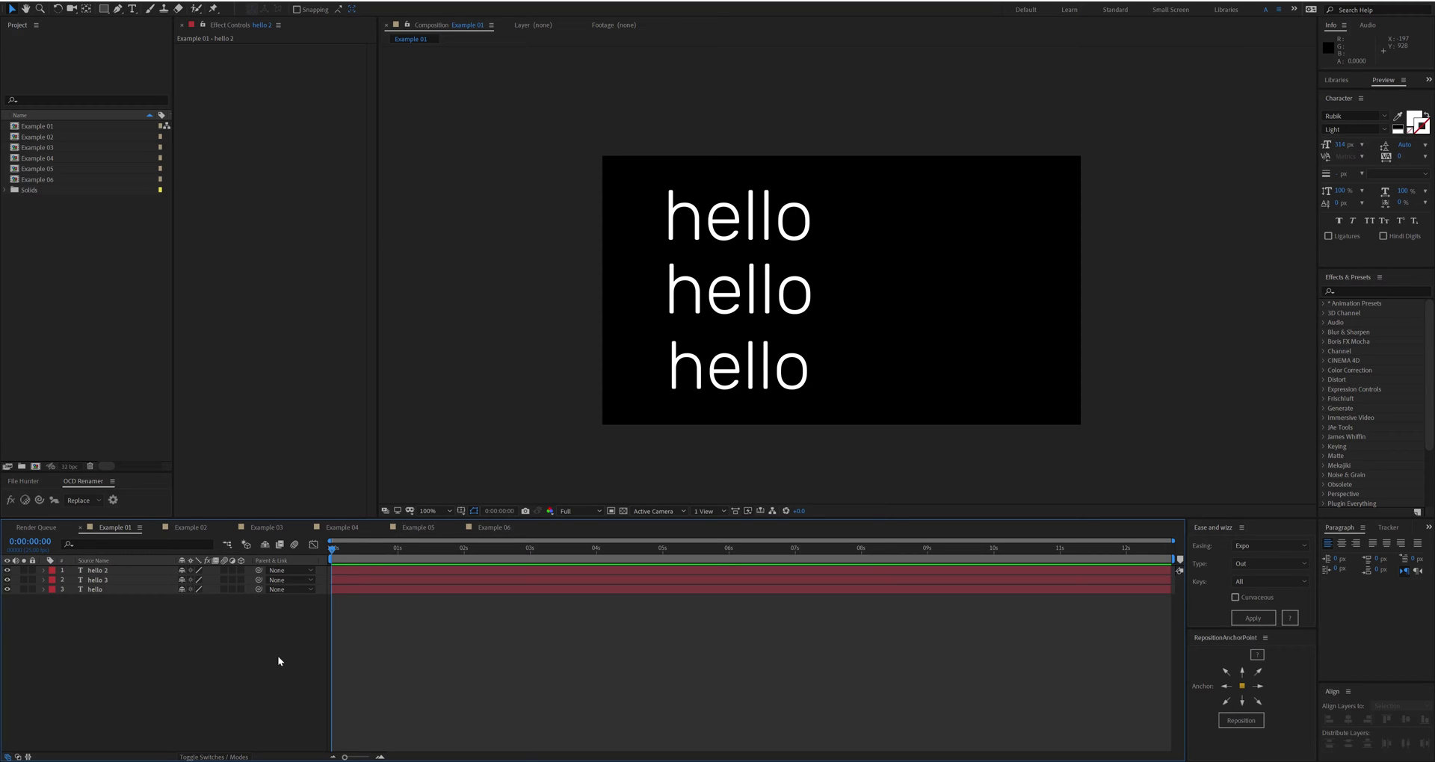
Apply the Monospacer effect to all three hello text layers in Example 01.
click(86, 282)
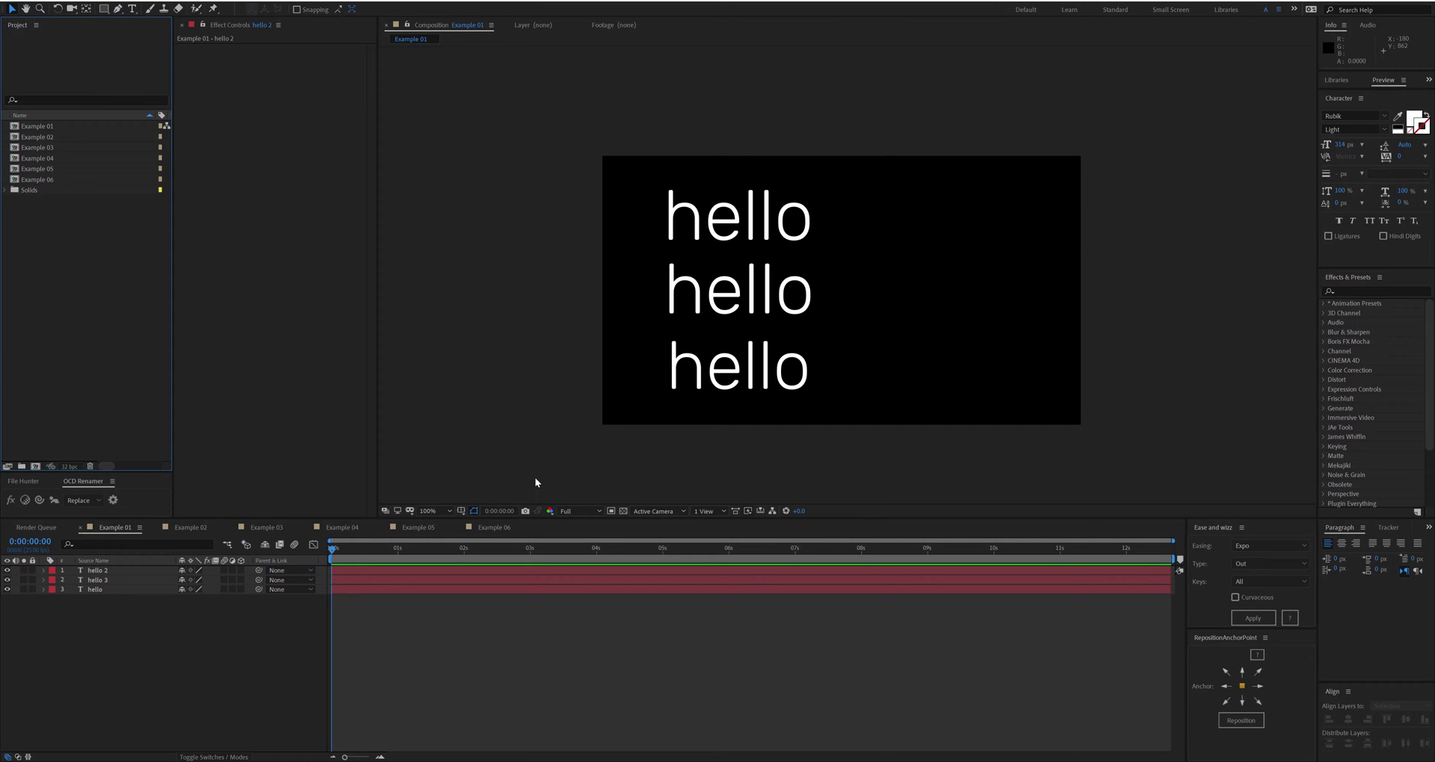
click(520, 623)
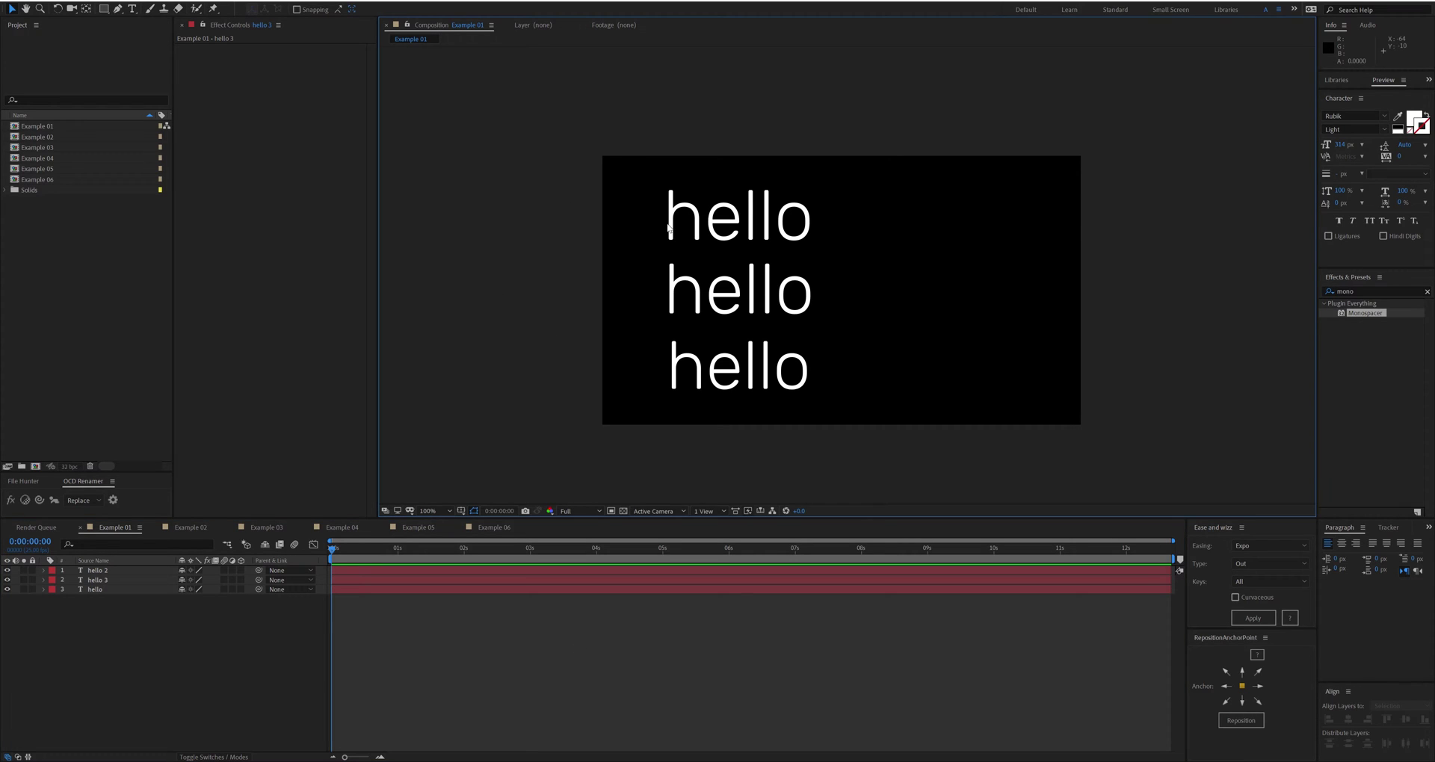
drag(576, 150, 828, 420)
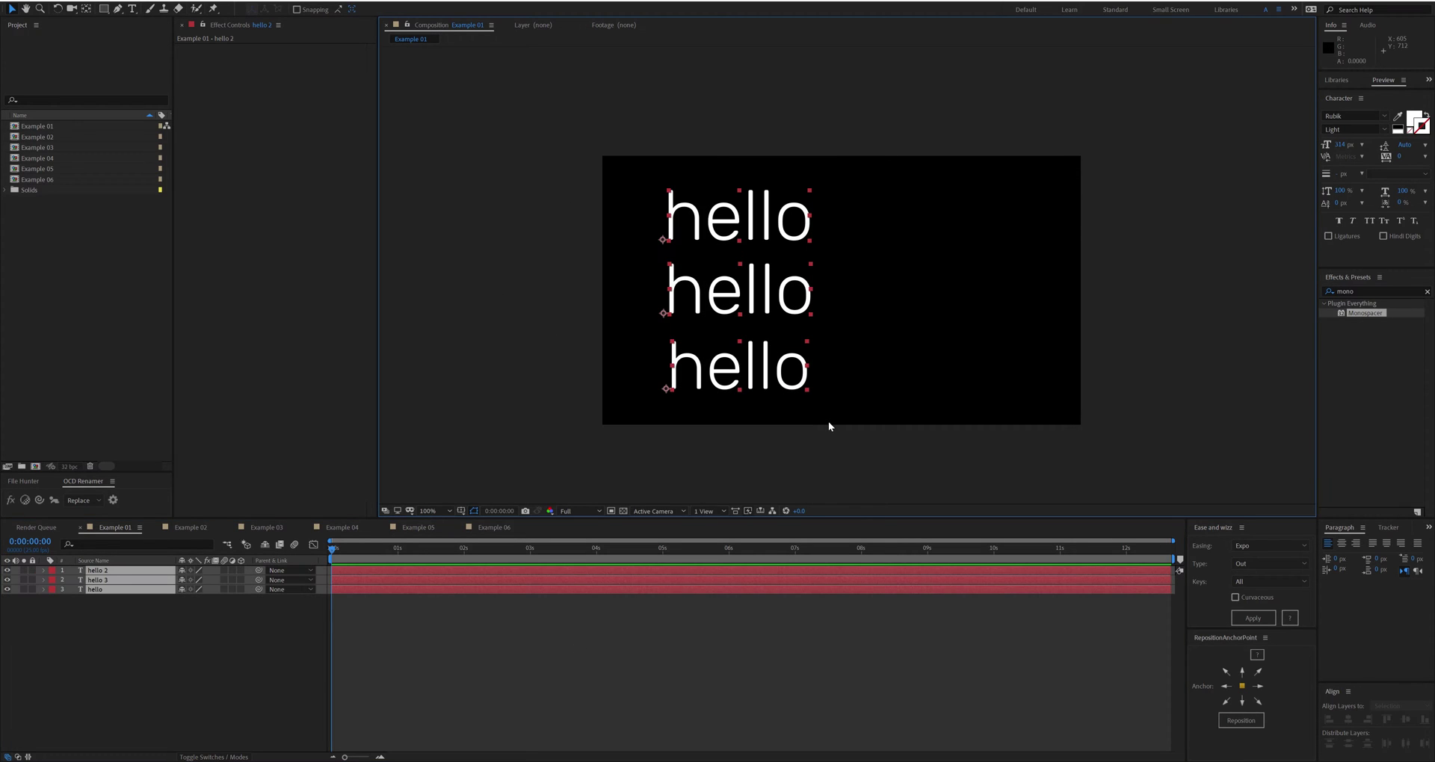
click(1373, 311)
double_click(1374, 311)
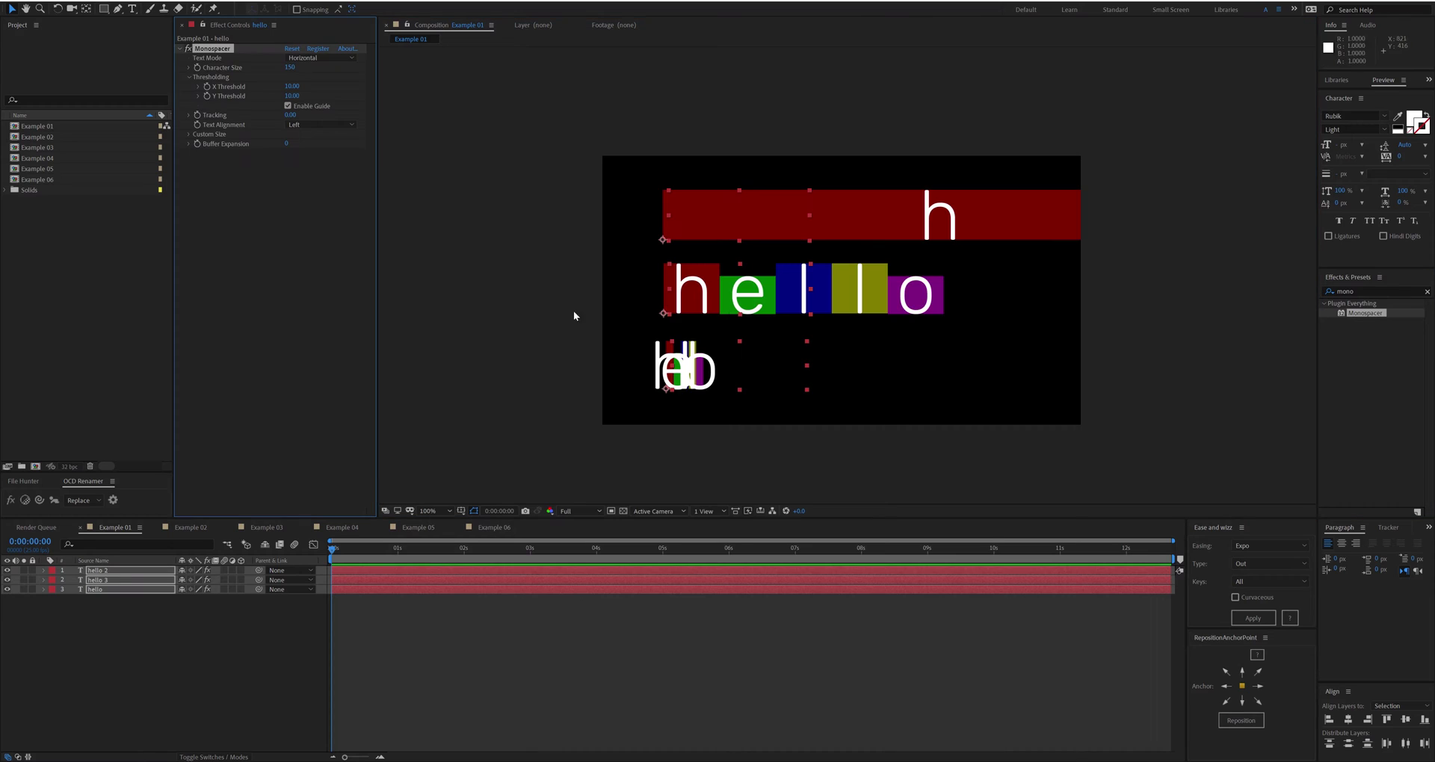
Show the Scale property of the three hello layers and solo the hello 3 layer.
click(550, 311)
click(684, 388)
click(685, 387)
click(584, 360)
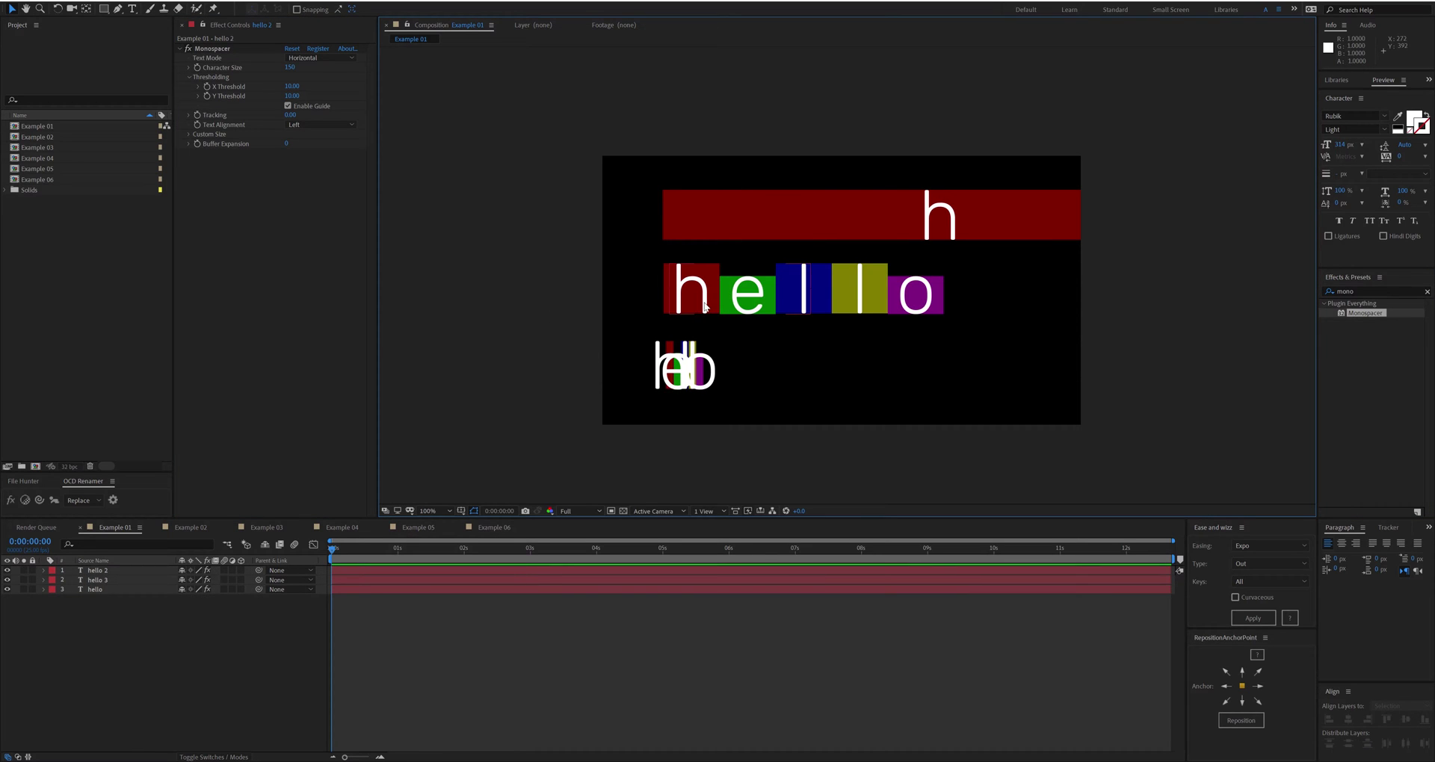
click(803, 289)
click(616, 302)
key(s)
click(97, 635)
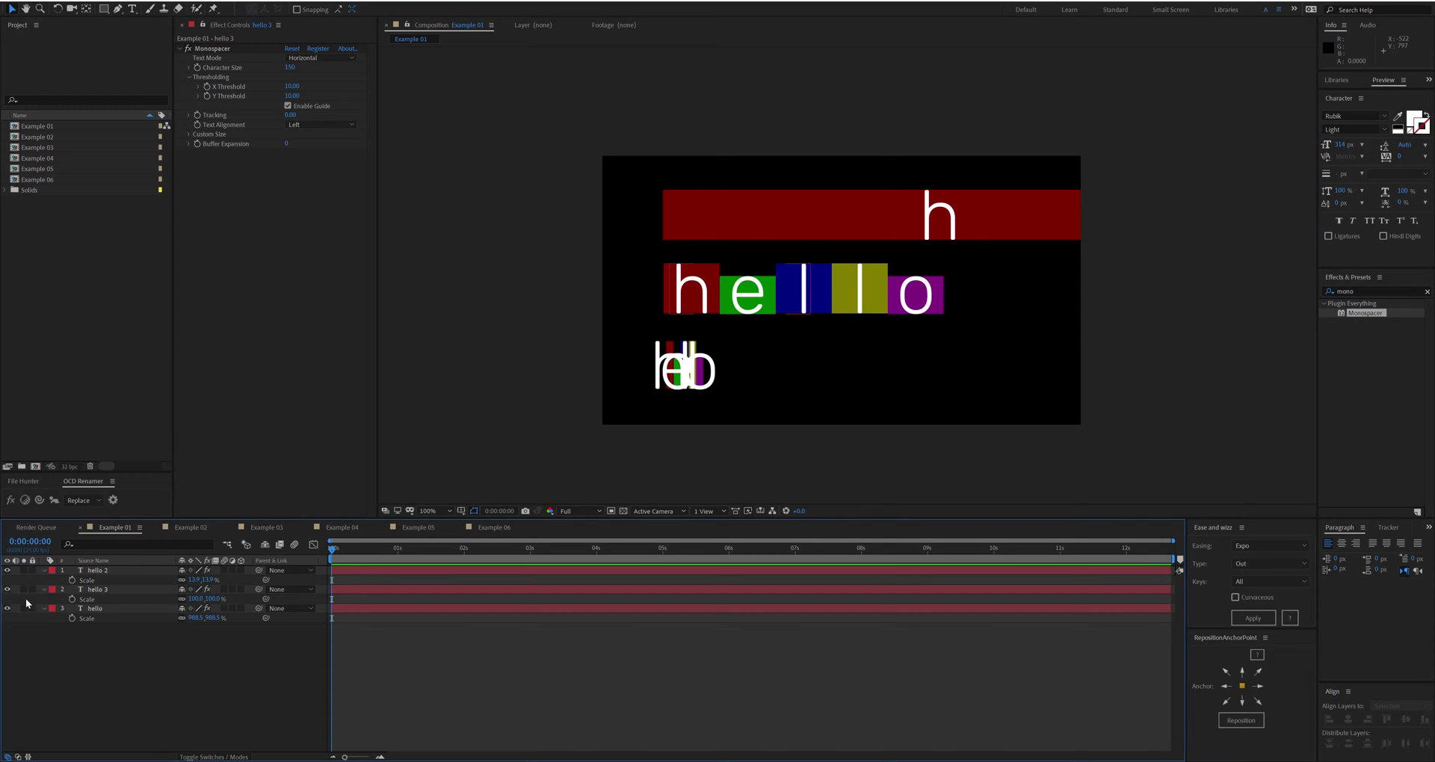
click(23, 589)
click(96, 589)
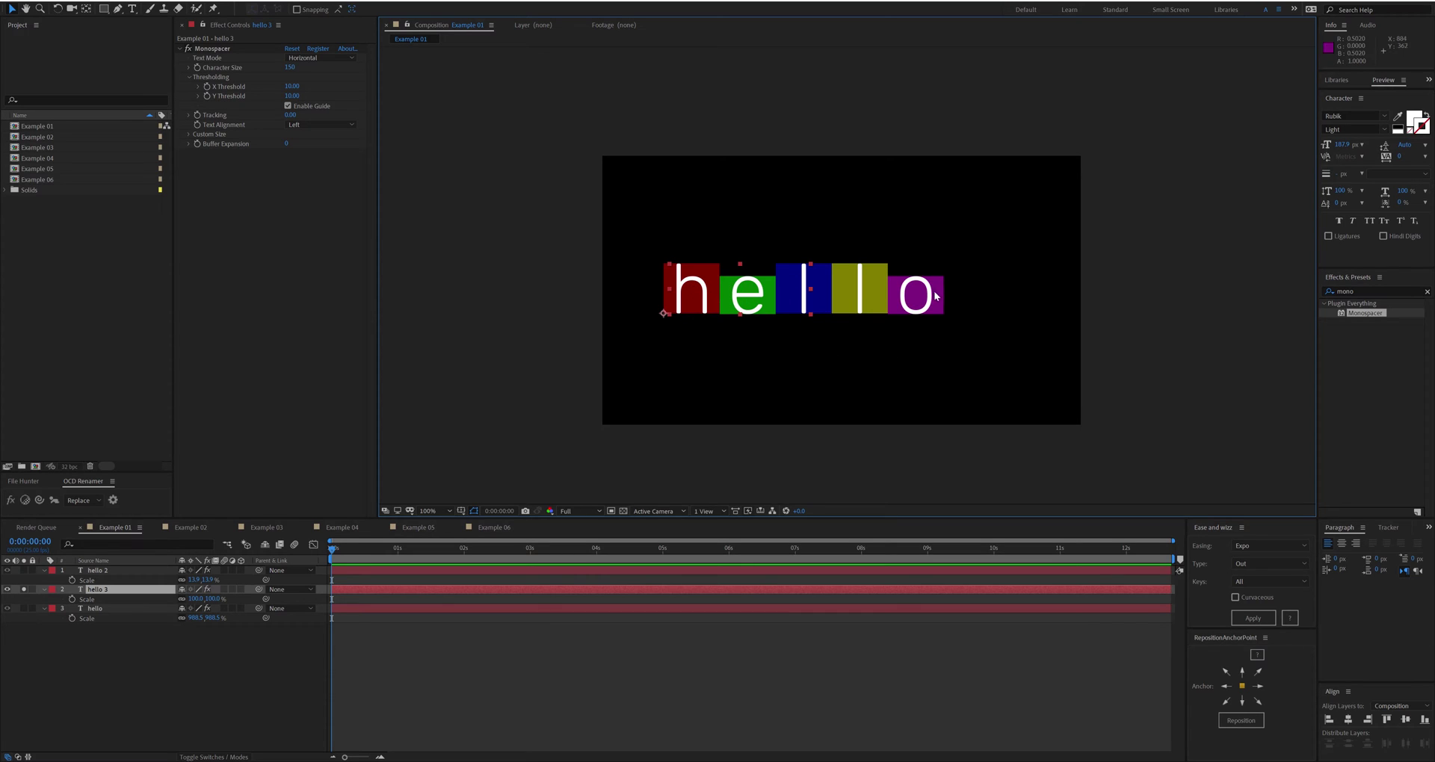
Solo the hello 2 layer instead of hello 3 and increase its Monospacer Character Size to separate the overlapping letters.
click(24, 589)
click(23, 571)
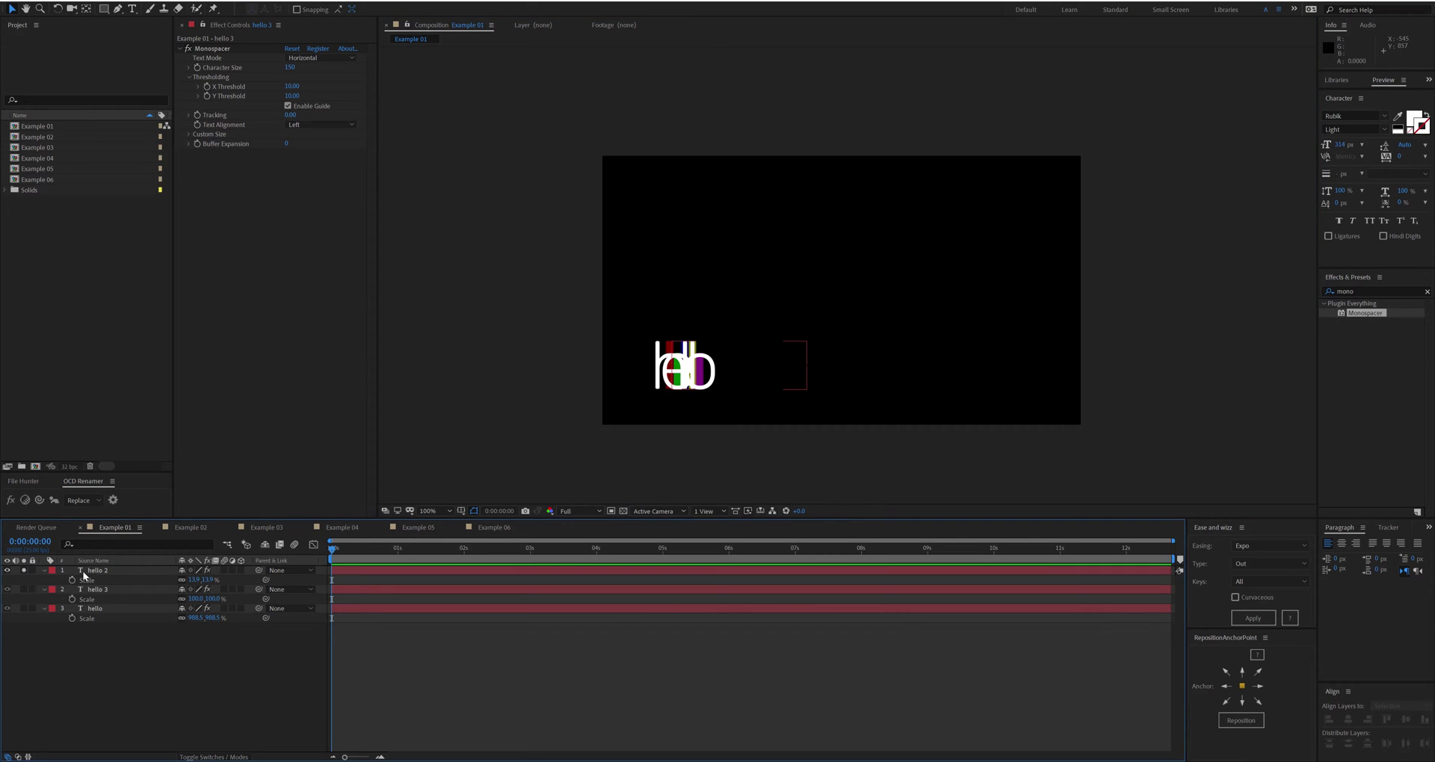
click(82, 571)
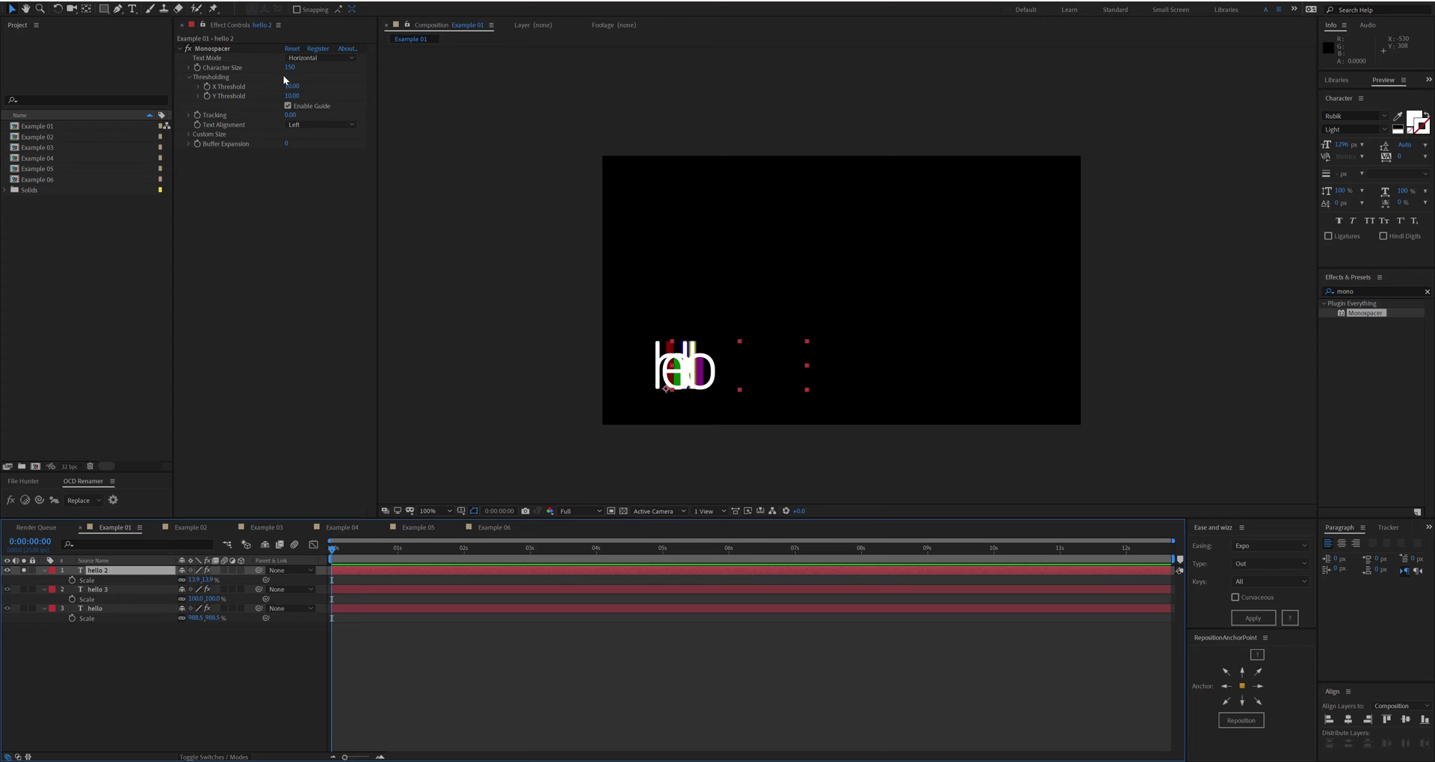
drag(289, 67, 615, 73)
Solo the hello layer as well and set its Monospacer Character Size to 17.
click(24, 608)
click(706, 239)
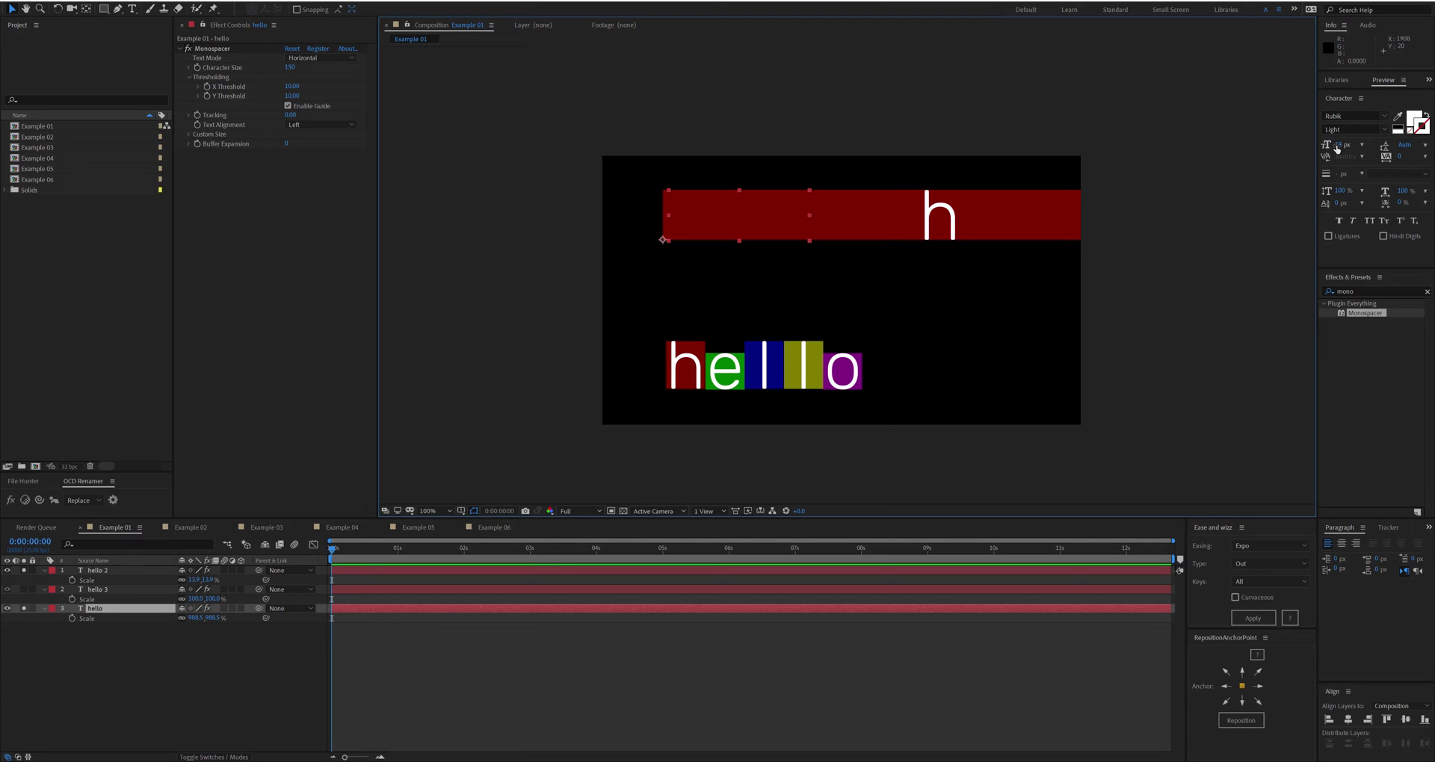
drag(289, 68, 190, 68)
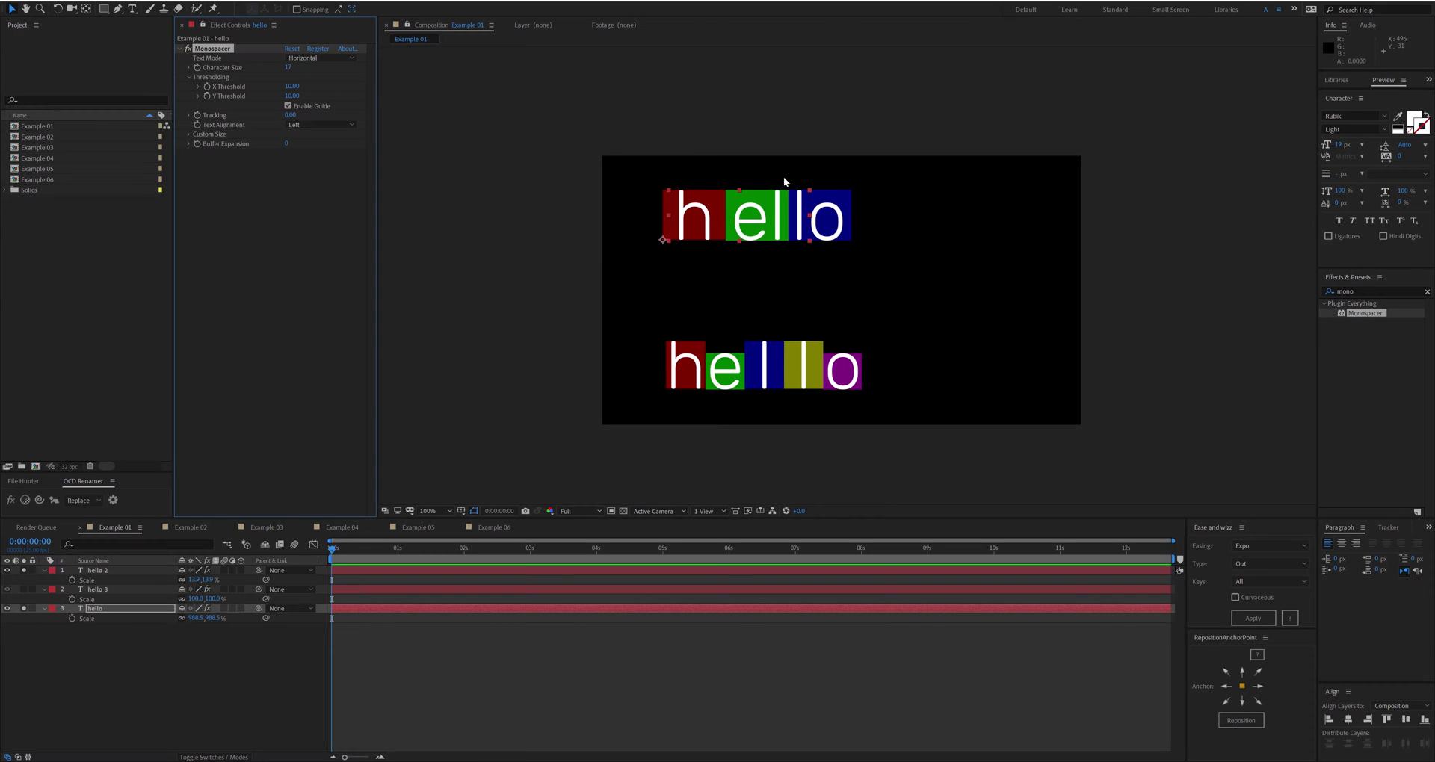
Lower the hello layer's Monospacer thresholds to 2 for X and 5 for Y so each letter is detected separately.
drag(688, 217, 742, 243)
scroll(743, 255, up, 1)
drag(737, 295, 688, 218)
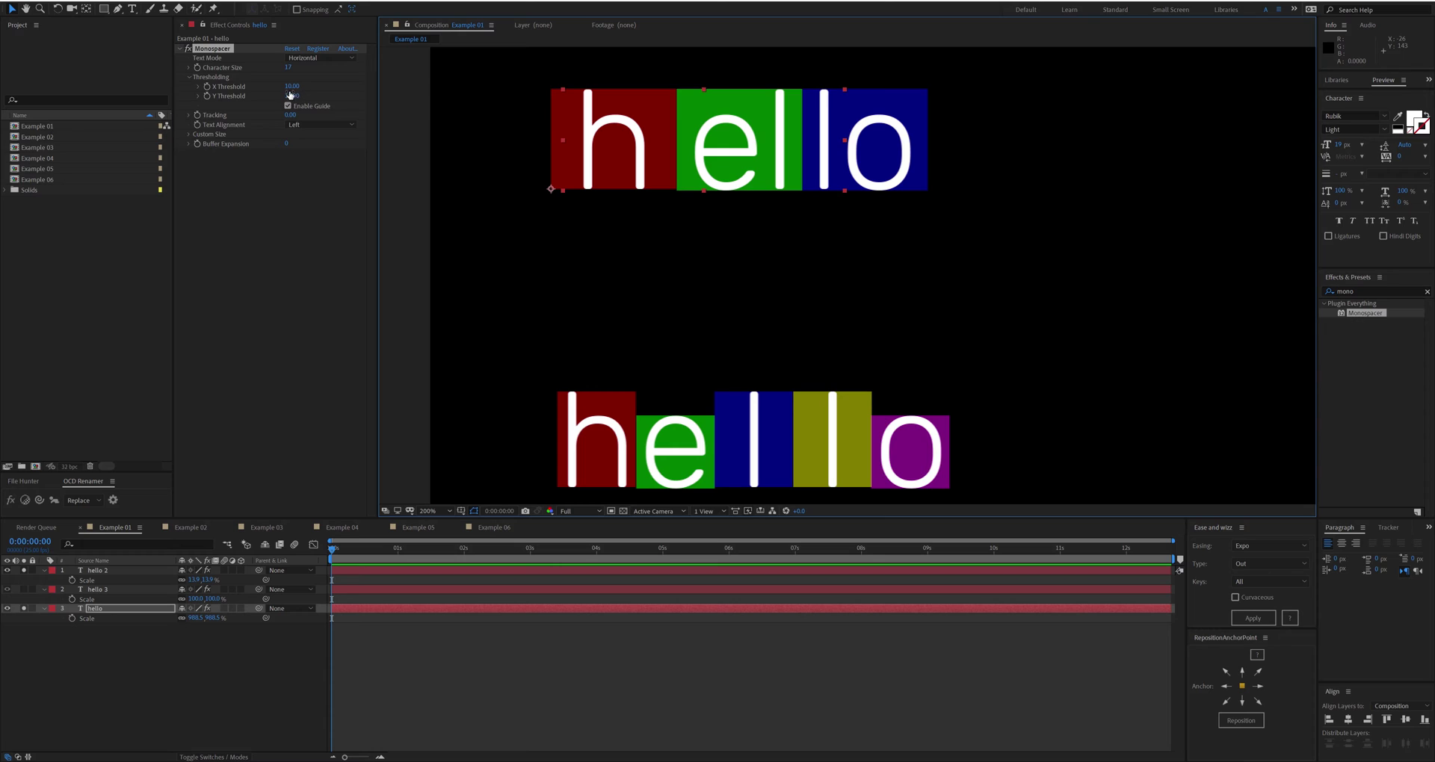
drag(291, 86, 274, 88)
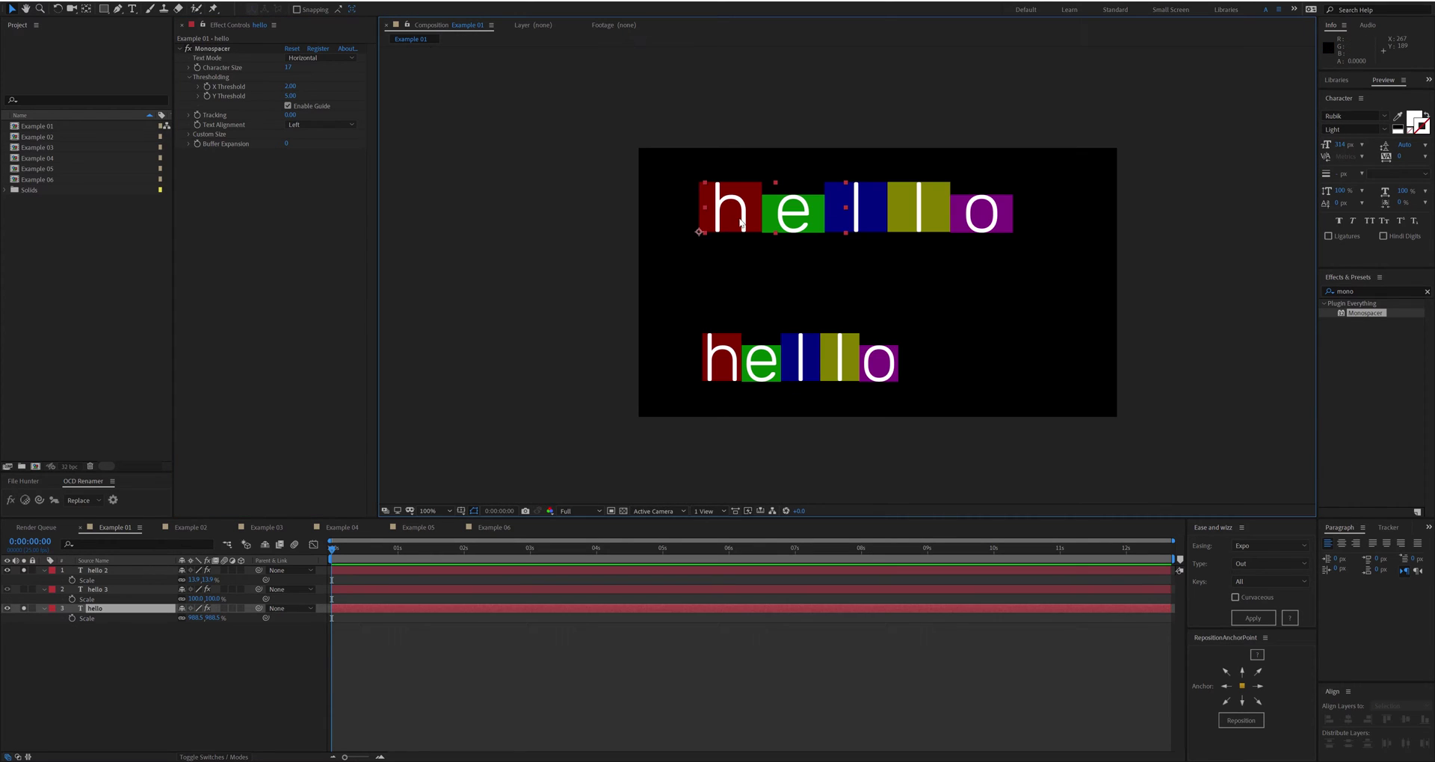
drag(723, 329, 703, 359)
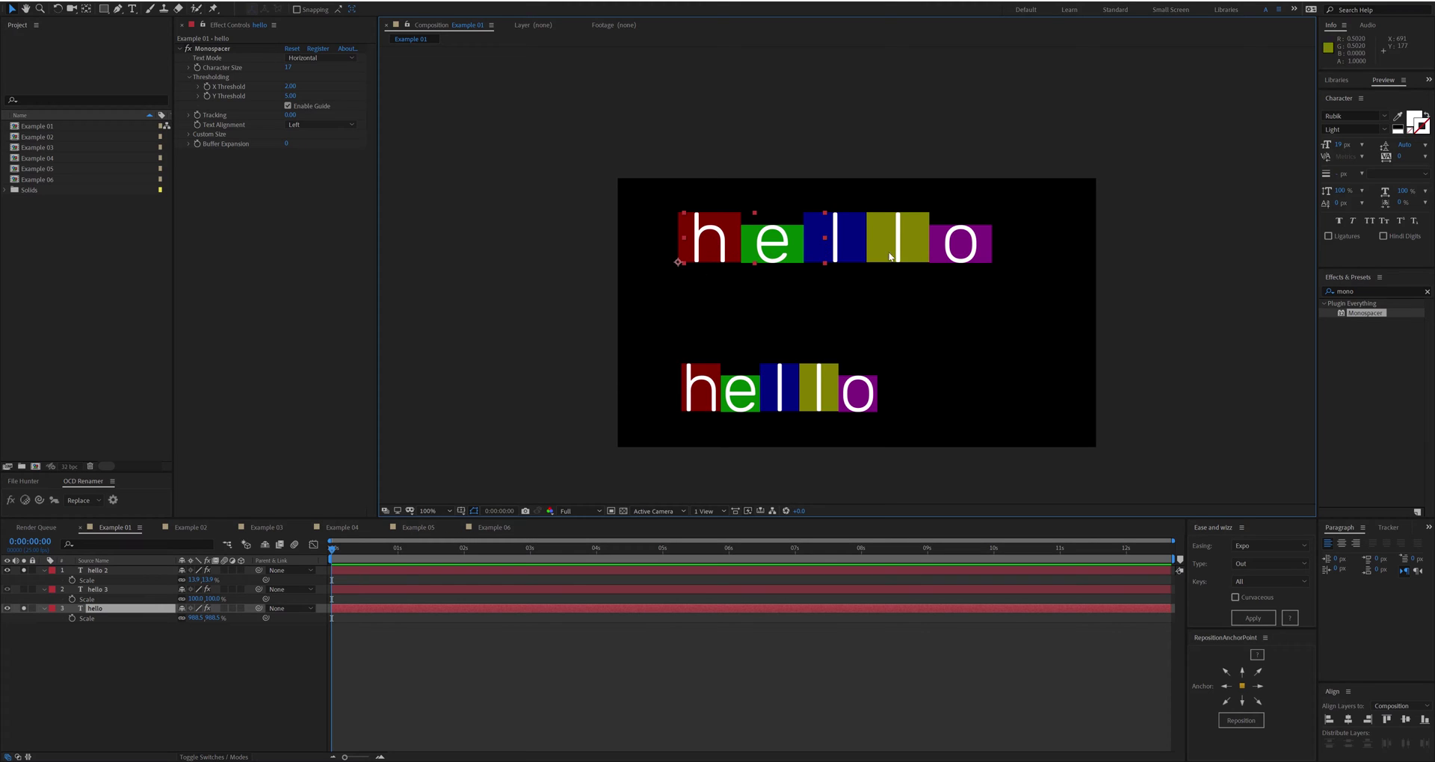
Test the letter spacing by scaling the hello layer up, well down, and back up to about 1020%.
mouse_move(823, 214)
mouse_down()
mouse_move(760, 257)
mouse_move(851, 210)
mouse_up()
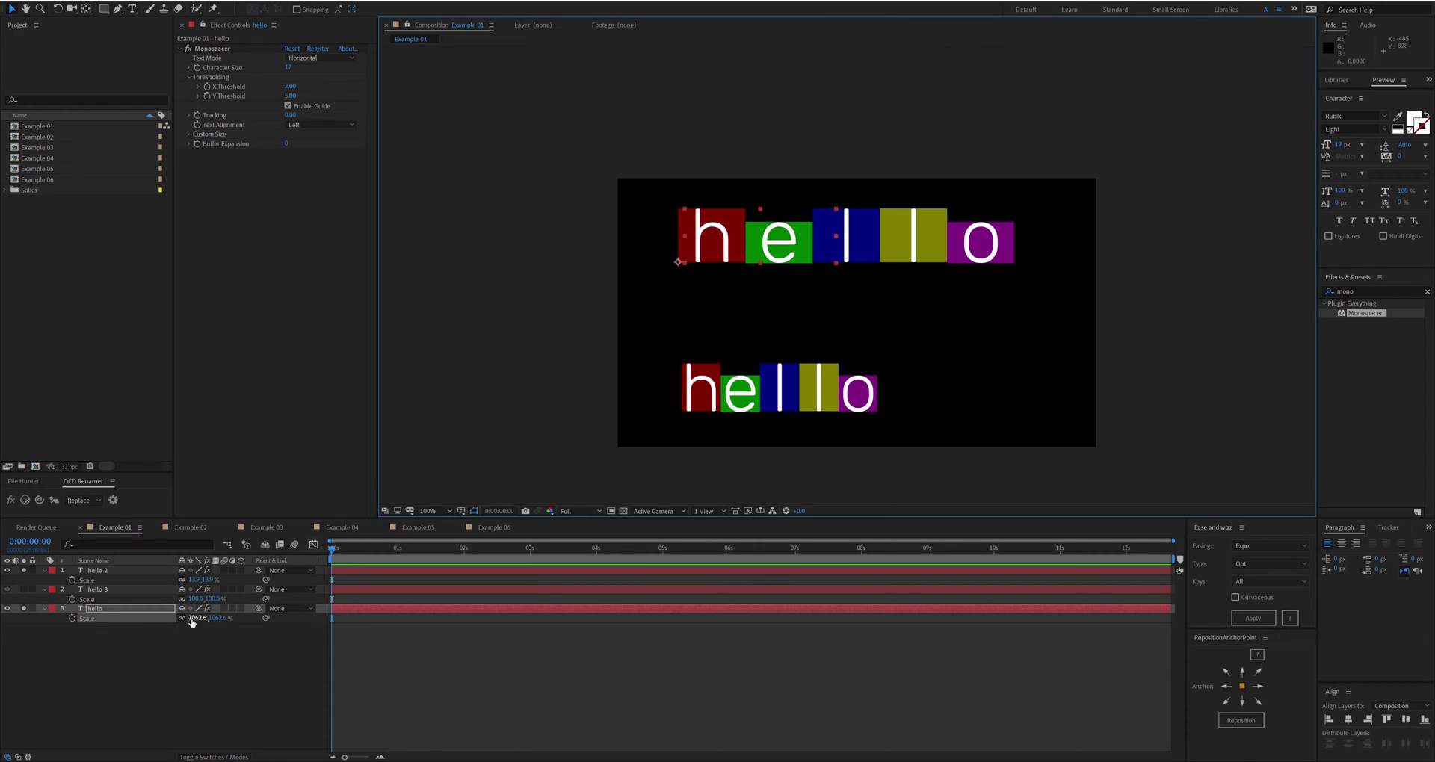
drag(815, 231, 756, 245)
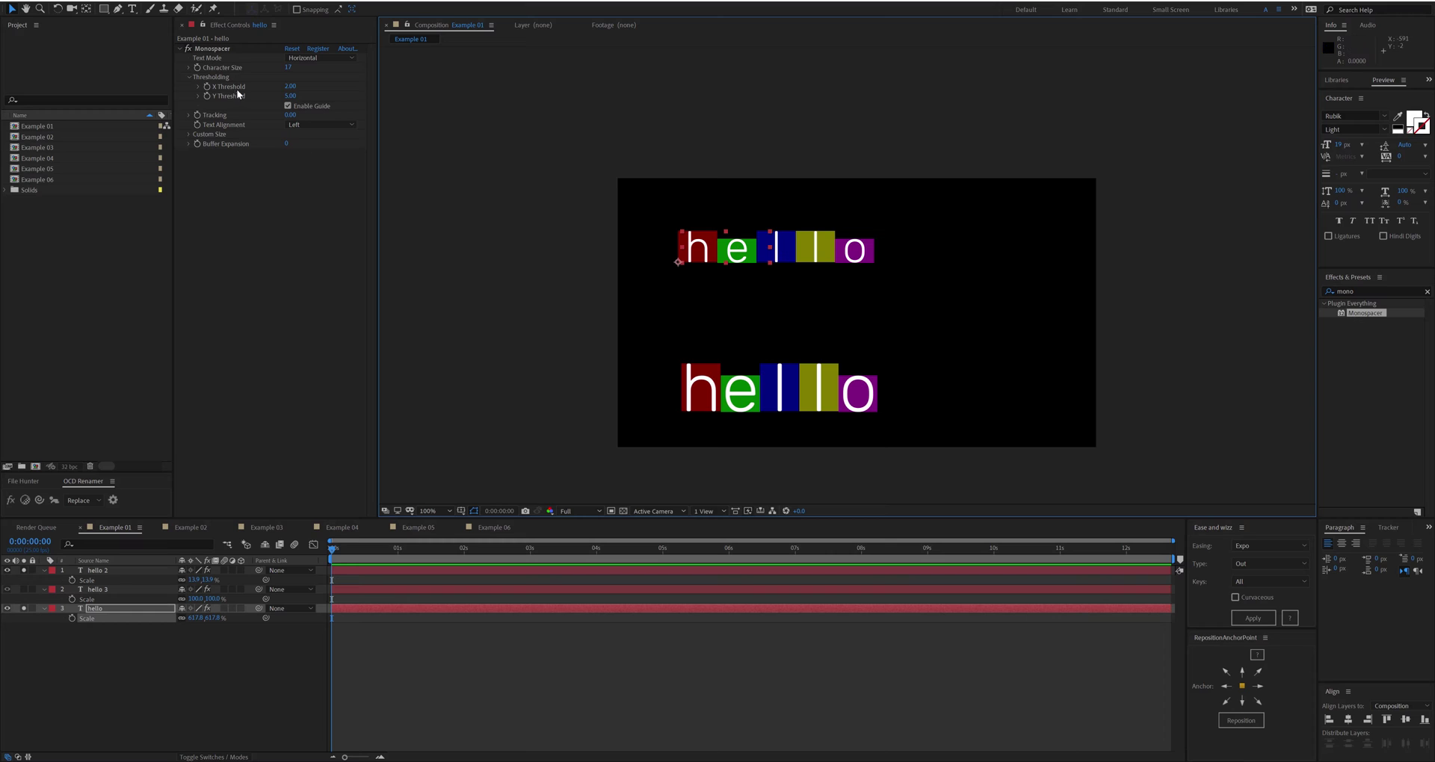
drag(830, 215, 926, 209)
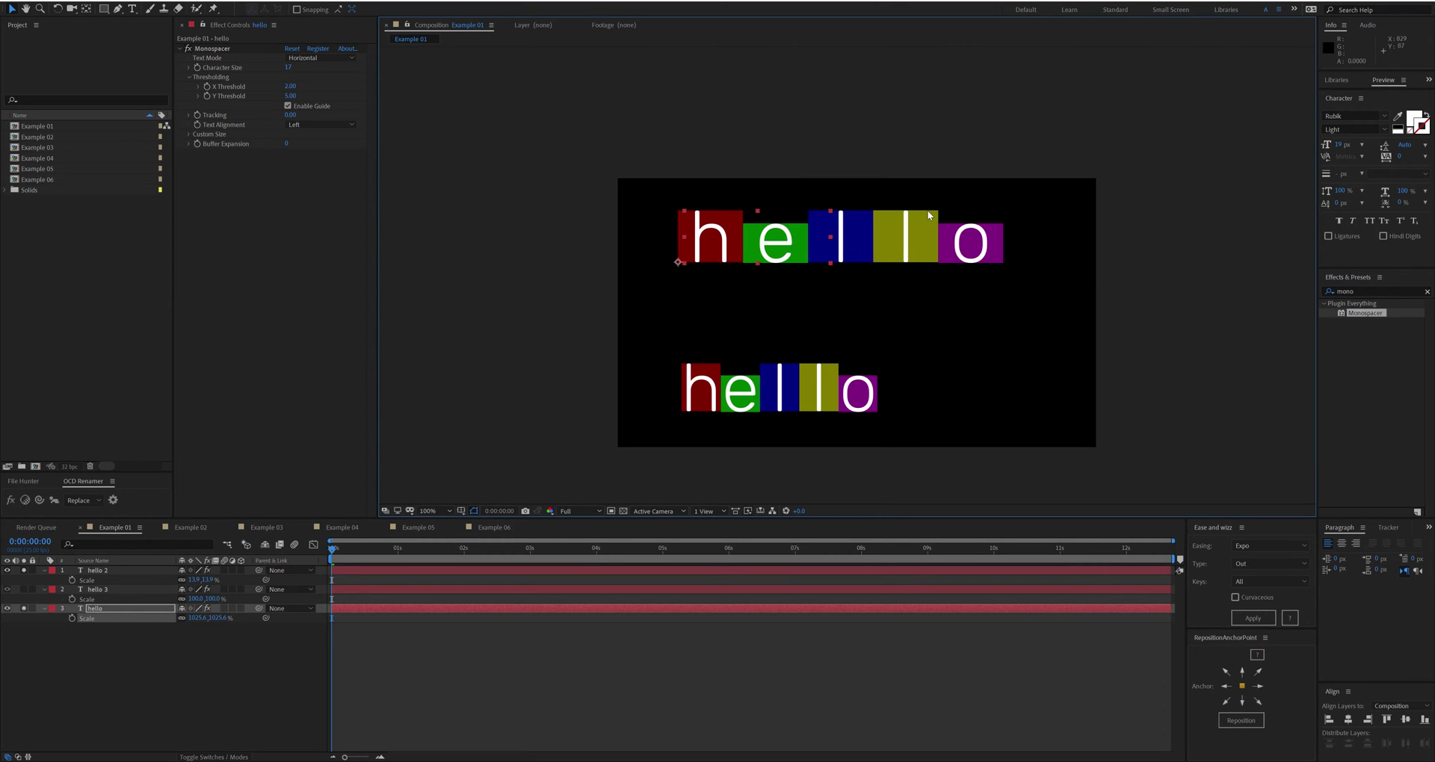
Open the Example 02 composition and apply the Monospacer effect to its percent and semicolon text layer.
click(654, 292)
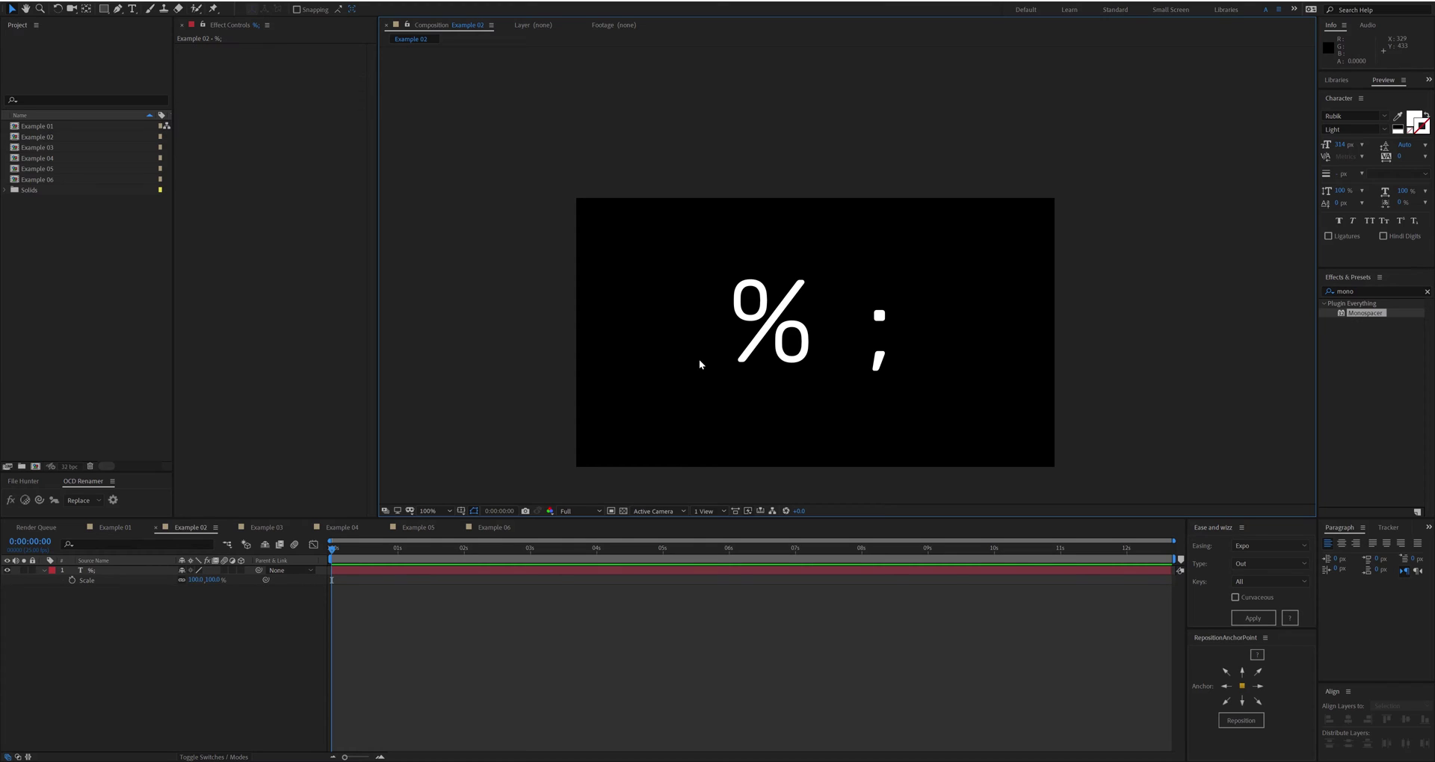
drag(698, 360, 689, 342)
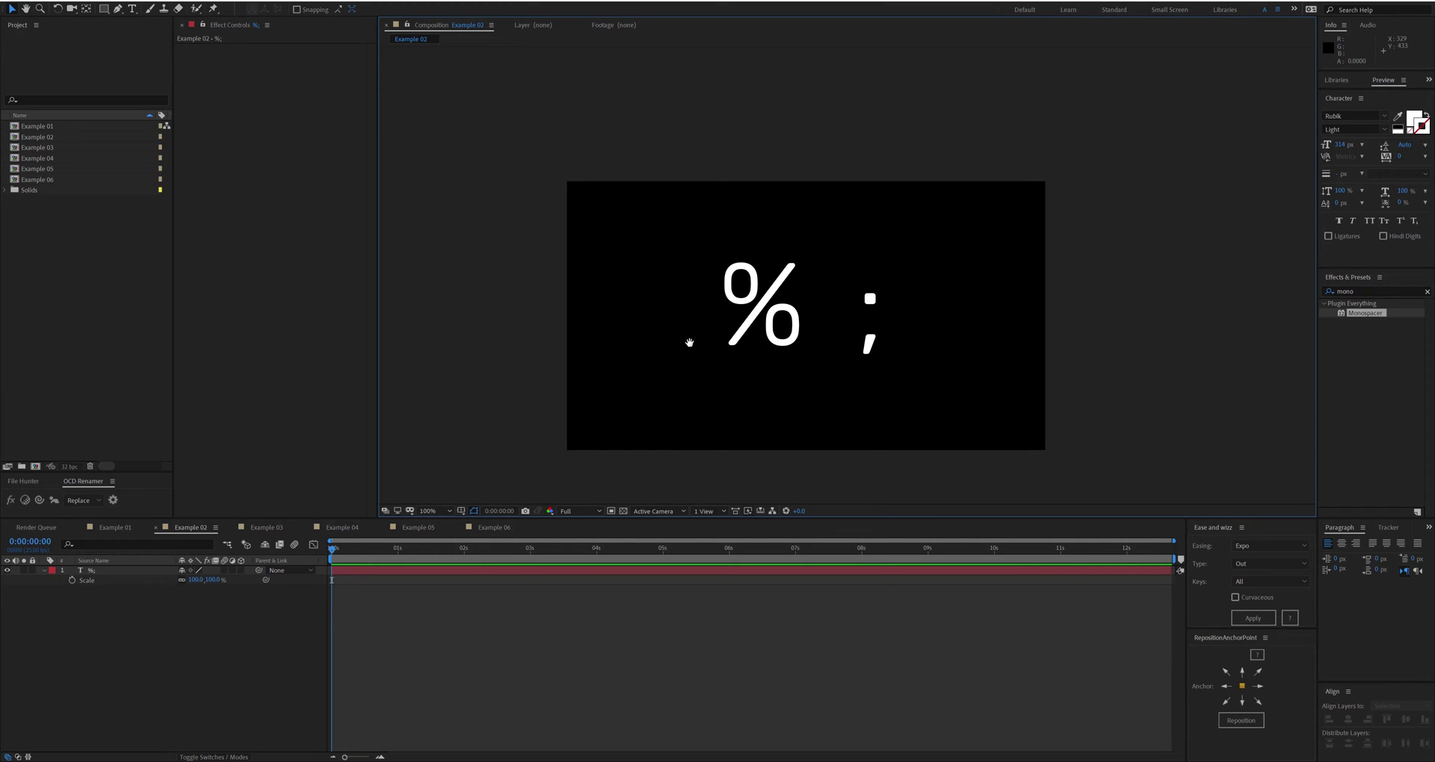
click(740, 342)
click(1077, 306)
drag(1370, 312, 971, 323)
drag(831, 313, 805, 296)
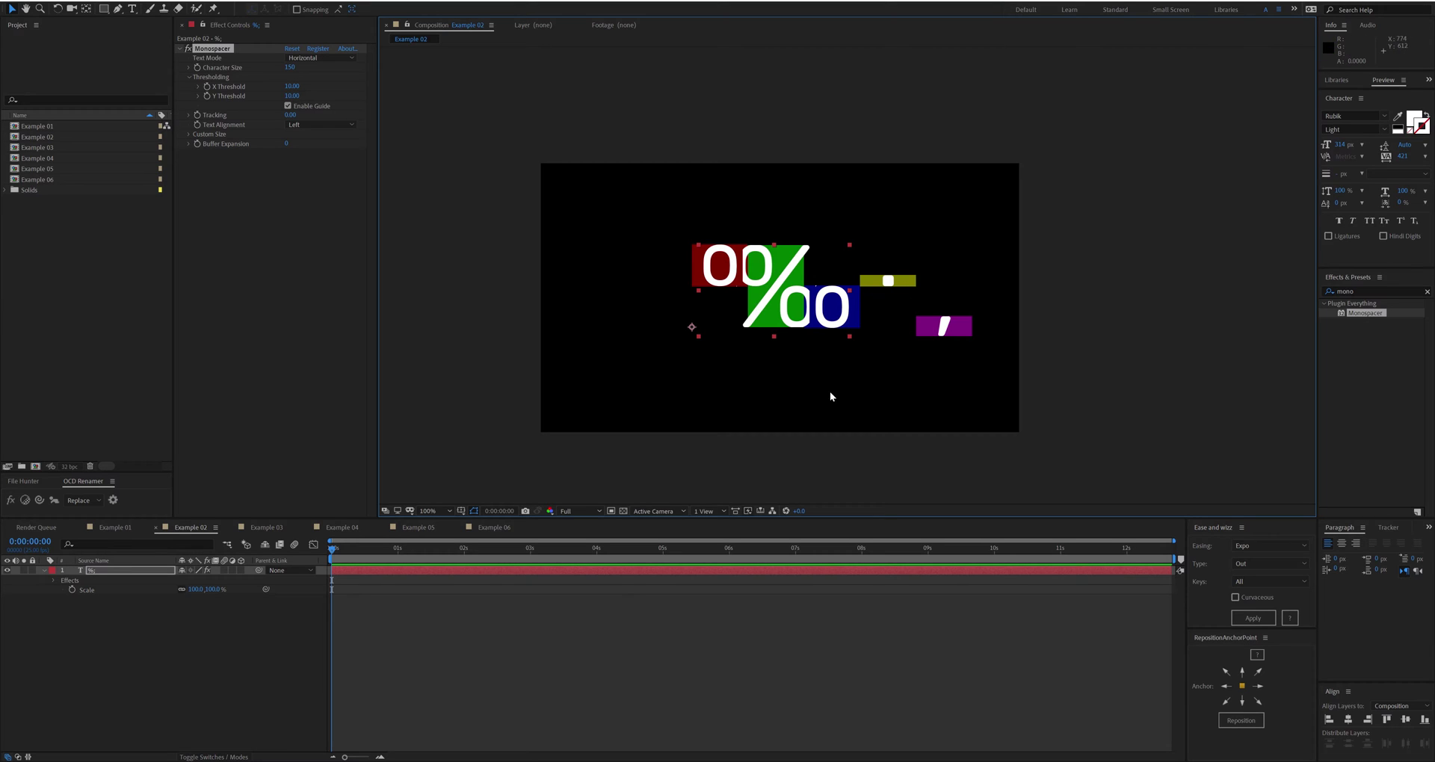
Set Monospacer's Y Threshold to 112 and its Character Size to about 269 on the percent and semicolon text.
scroll(885, 367, up, 2)
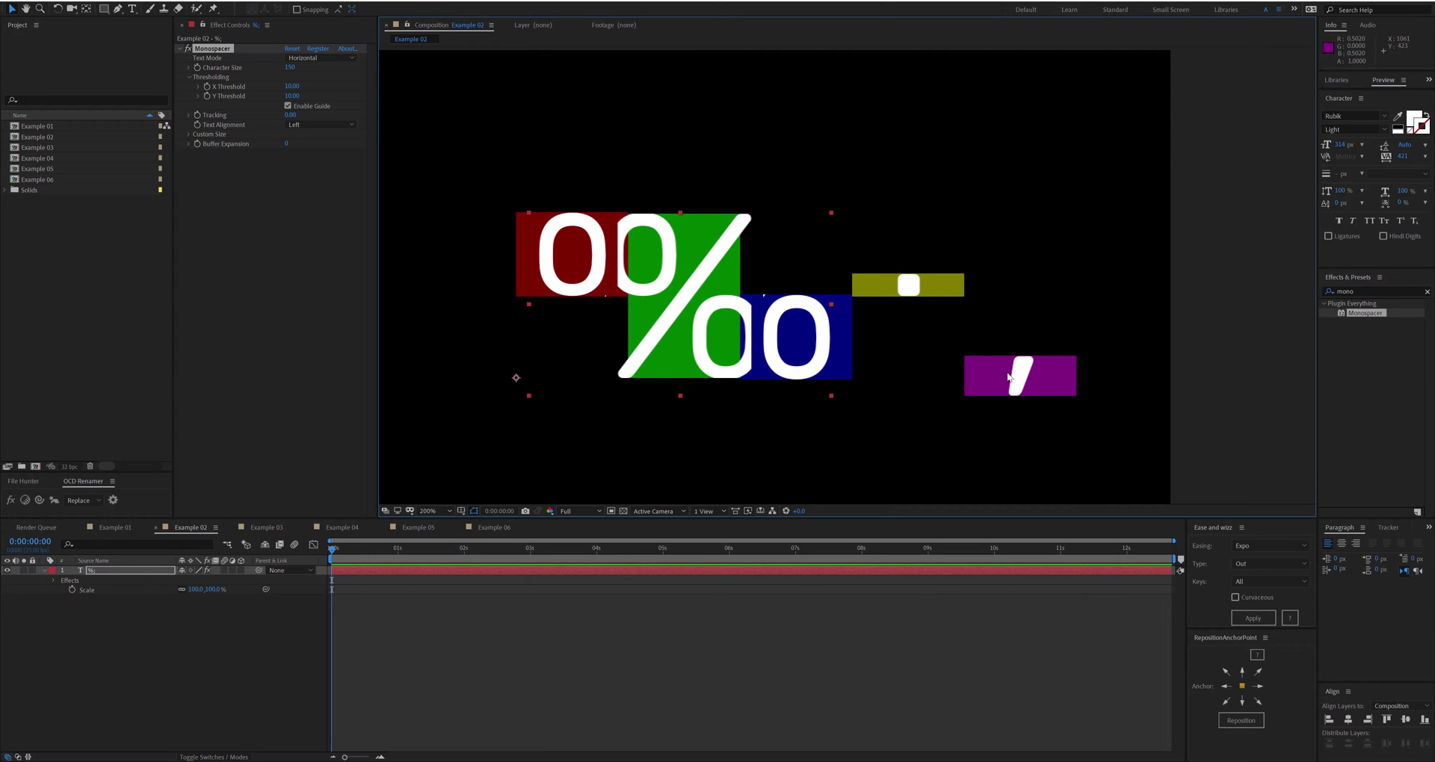
key(F3)
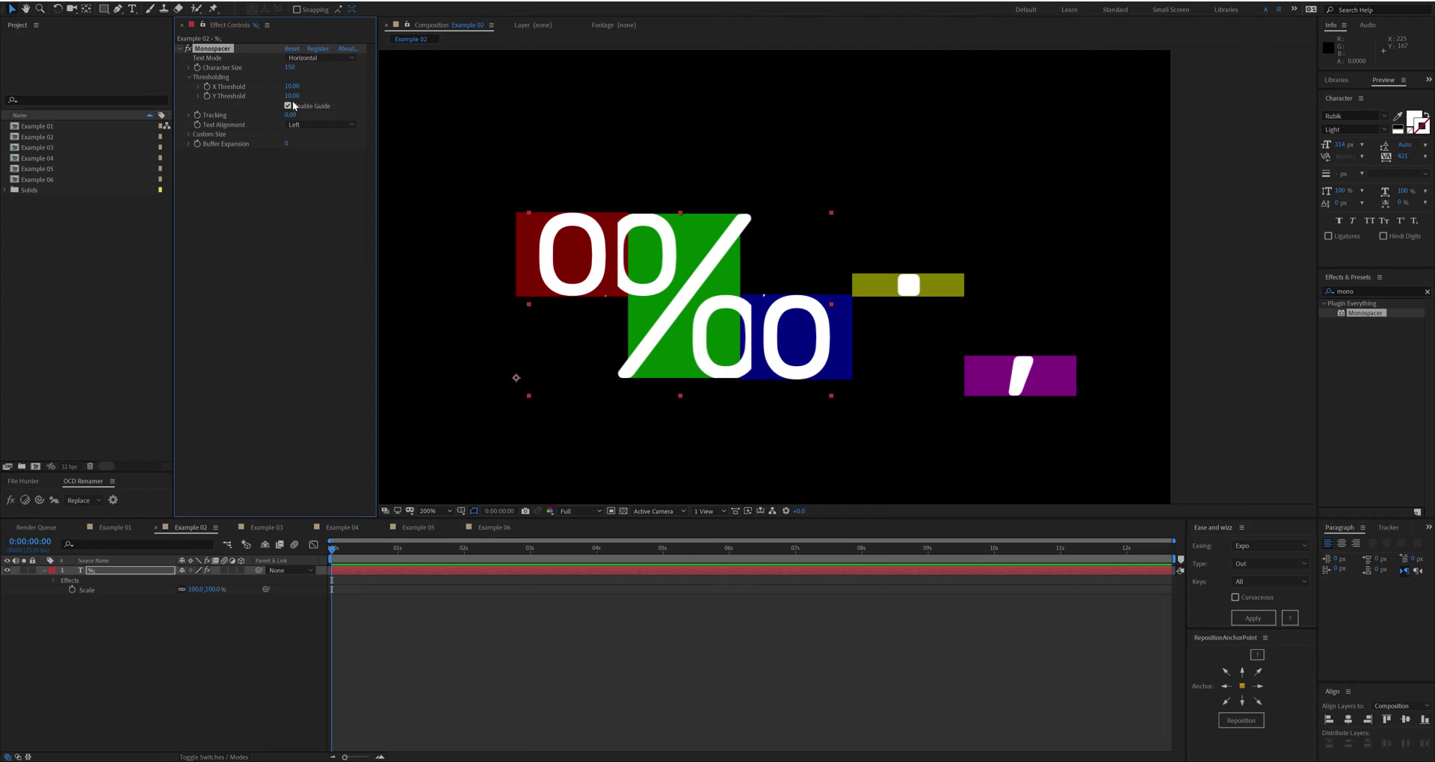
drag(292, 96, 456, 112)
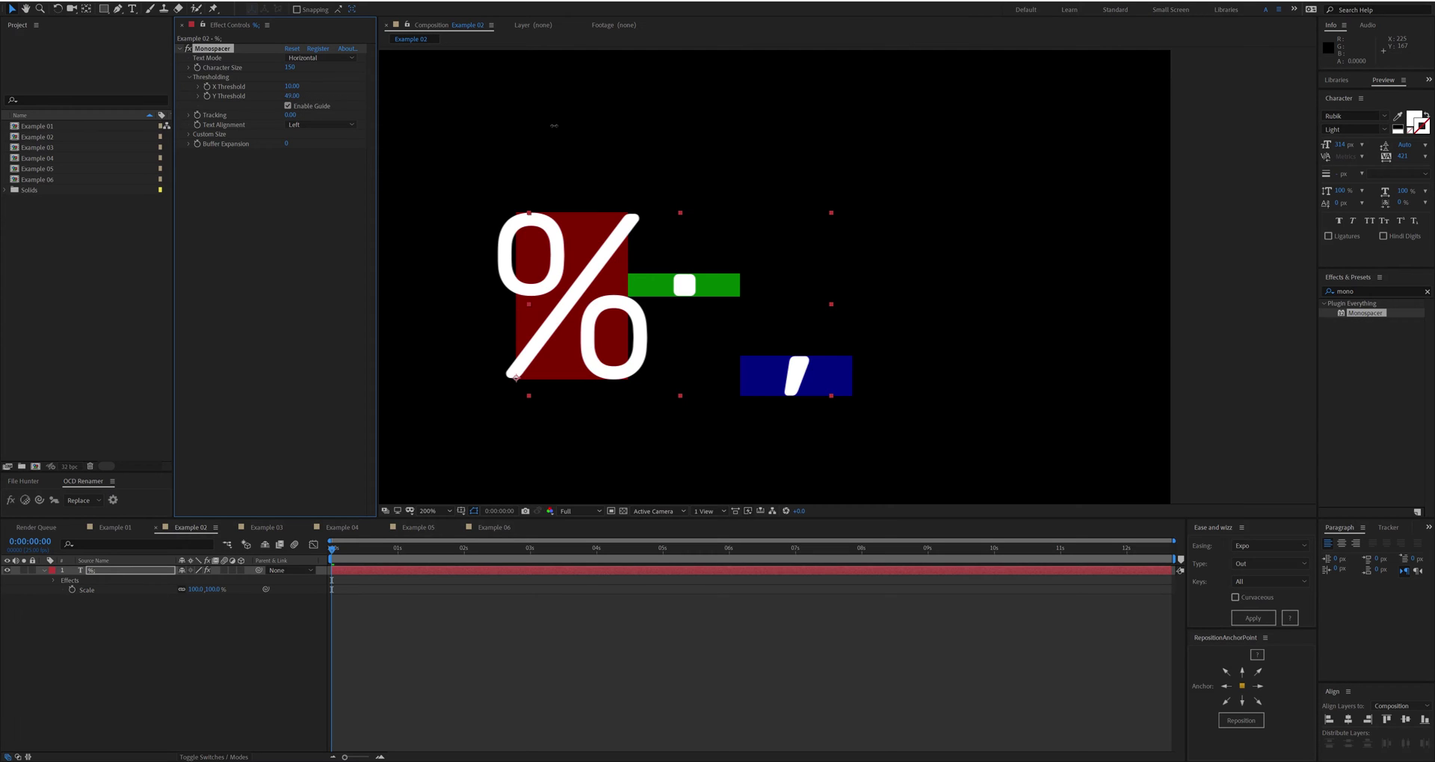
drag(848, 168, 1106, 179)
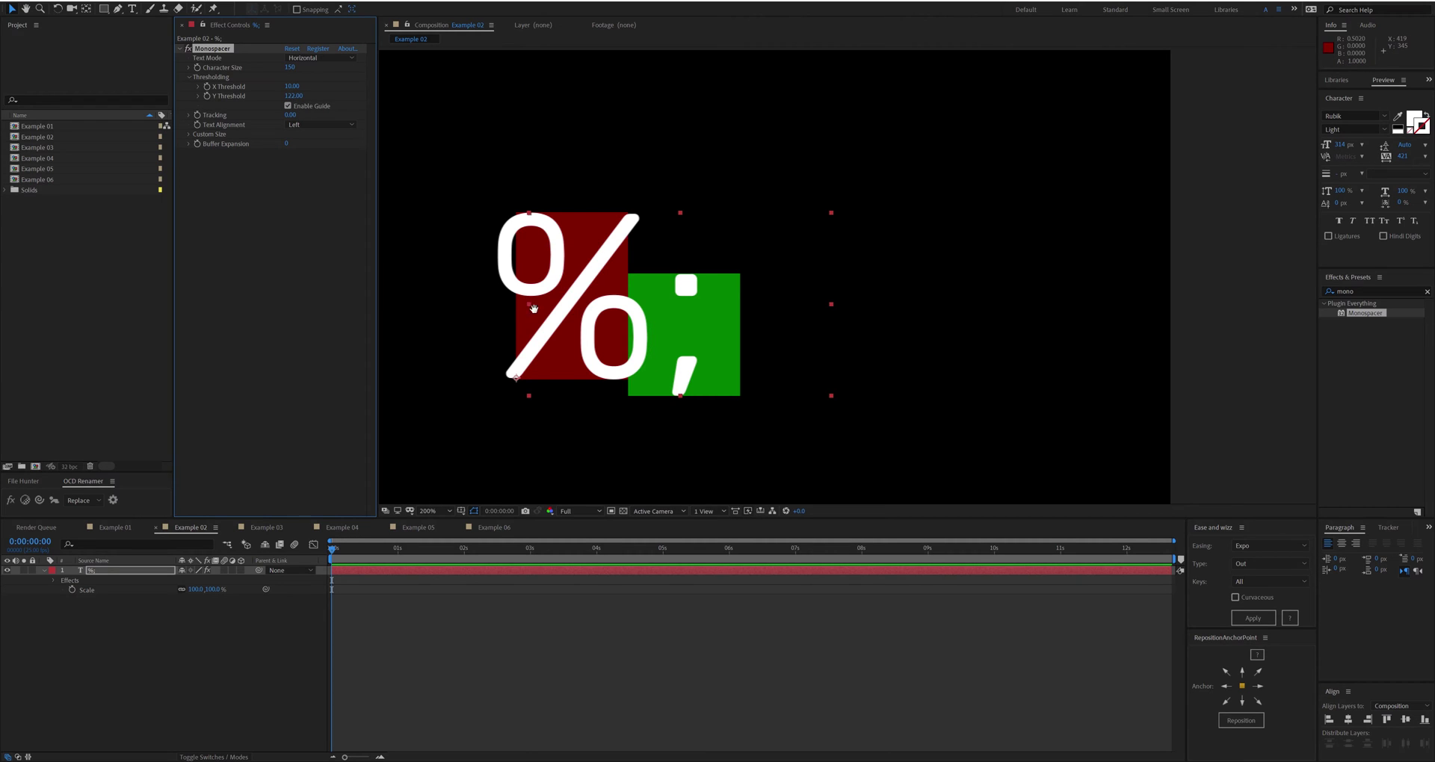
drag(535, 298, 575, 298)
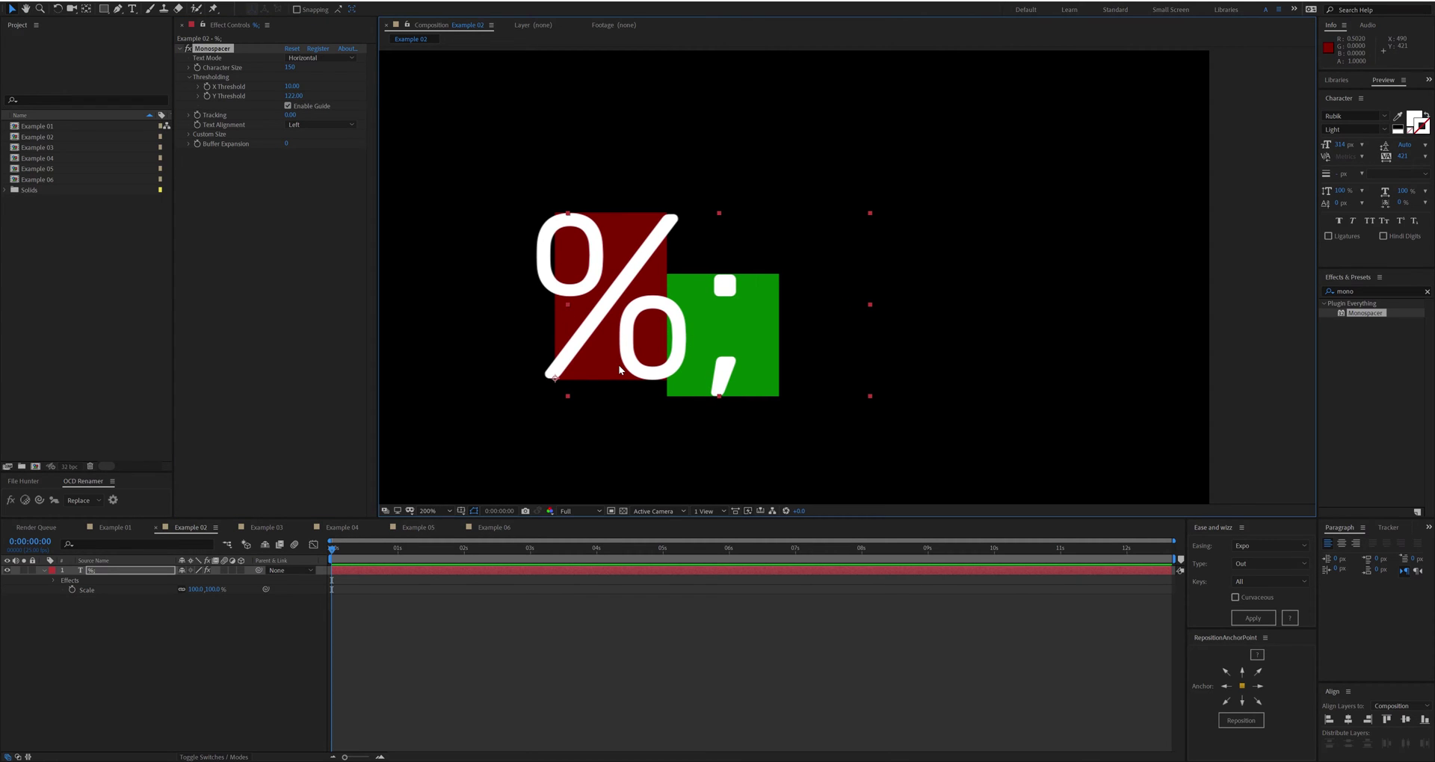
drag(290, 67, 974, 89)
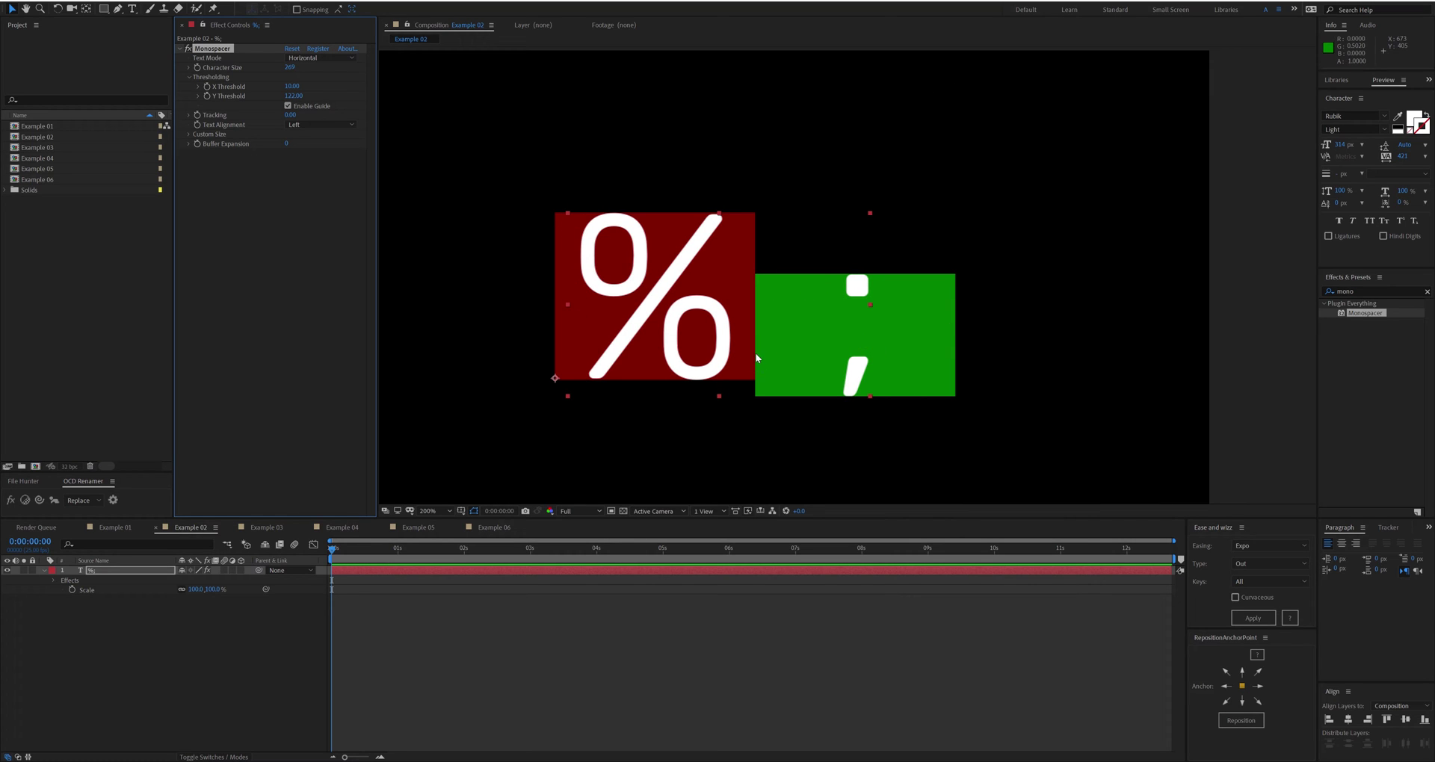
Reset the Monospacer effect to its defaults and delete the semicolon from the text, leaving only the percent sign.
click(292, 48)
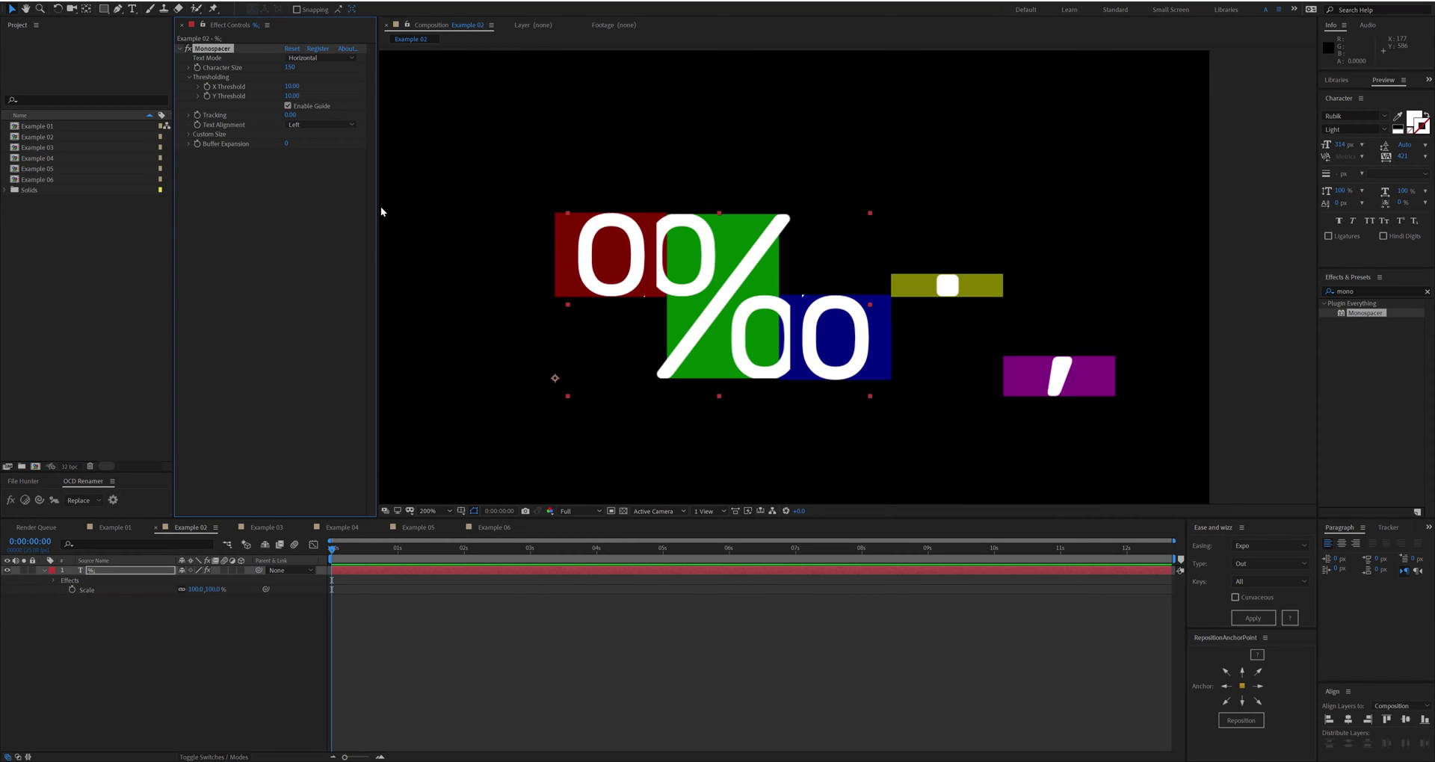
double_click(761, 343)
key(Right)
key(BackSpace)
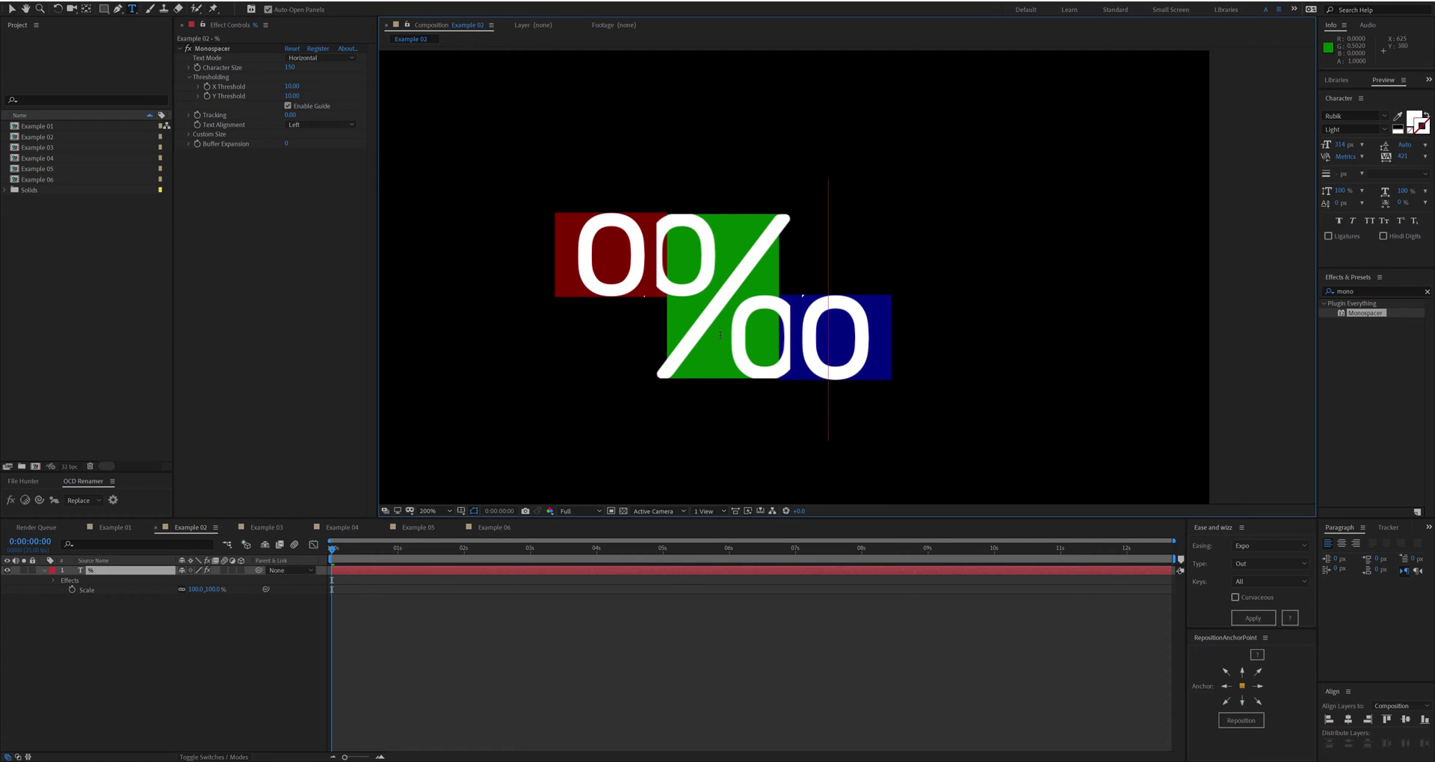
key(Escape)
Compare the percent sign with Monospacer disabled and enabled, and raise the effect's X Threshold to about 16.
drag(638, 272, 666, 272)
click(187, 48)
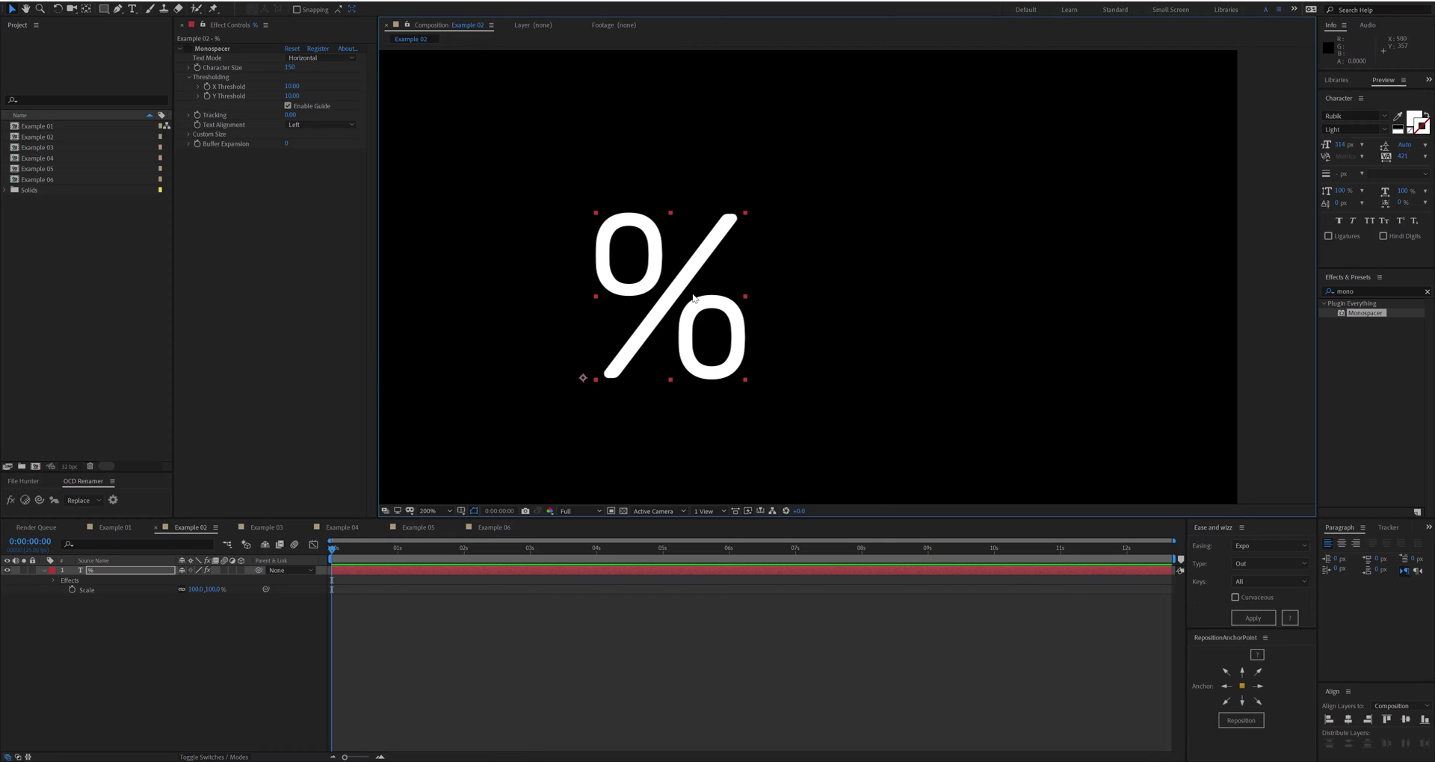
click(188, 49)
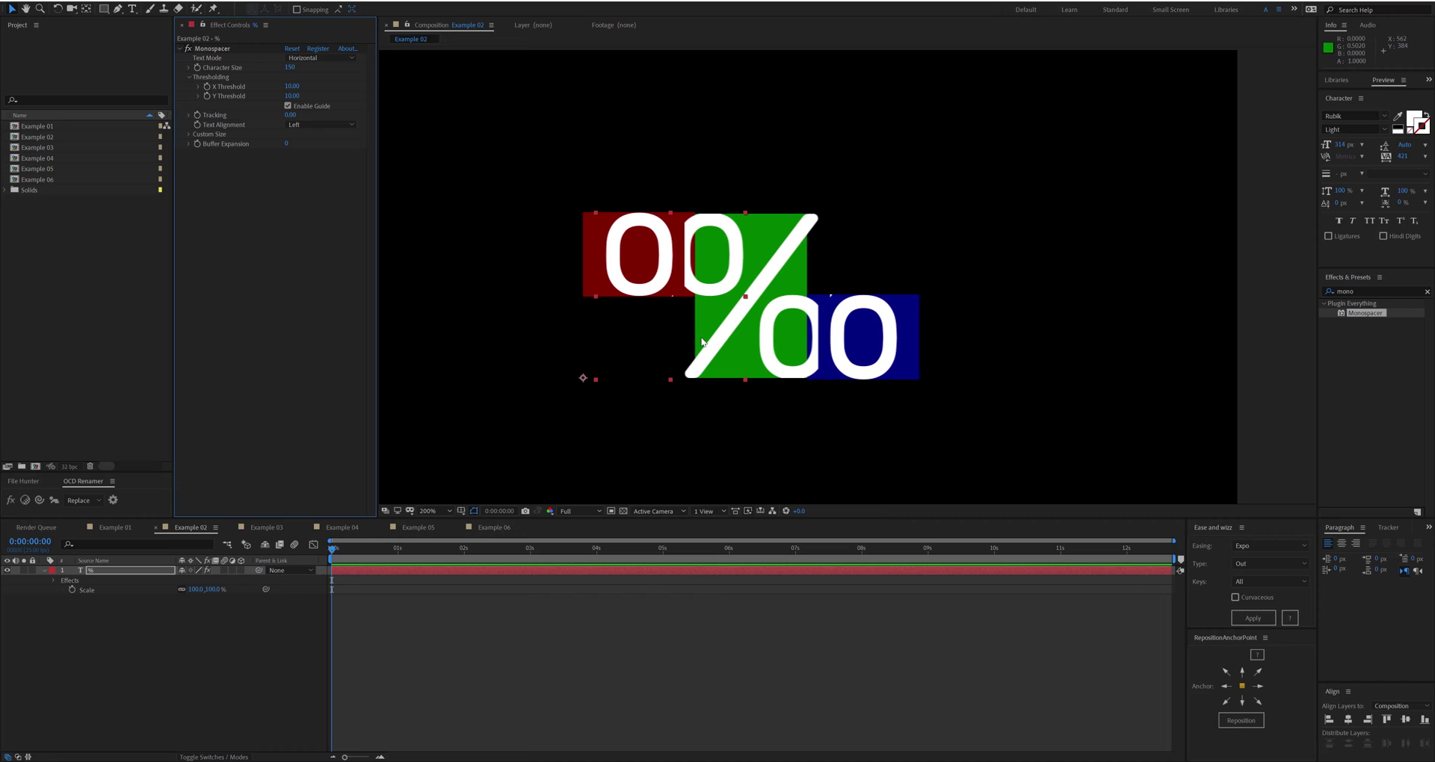
drag(292, 86, 323, 86)
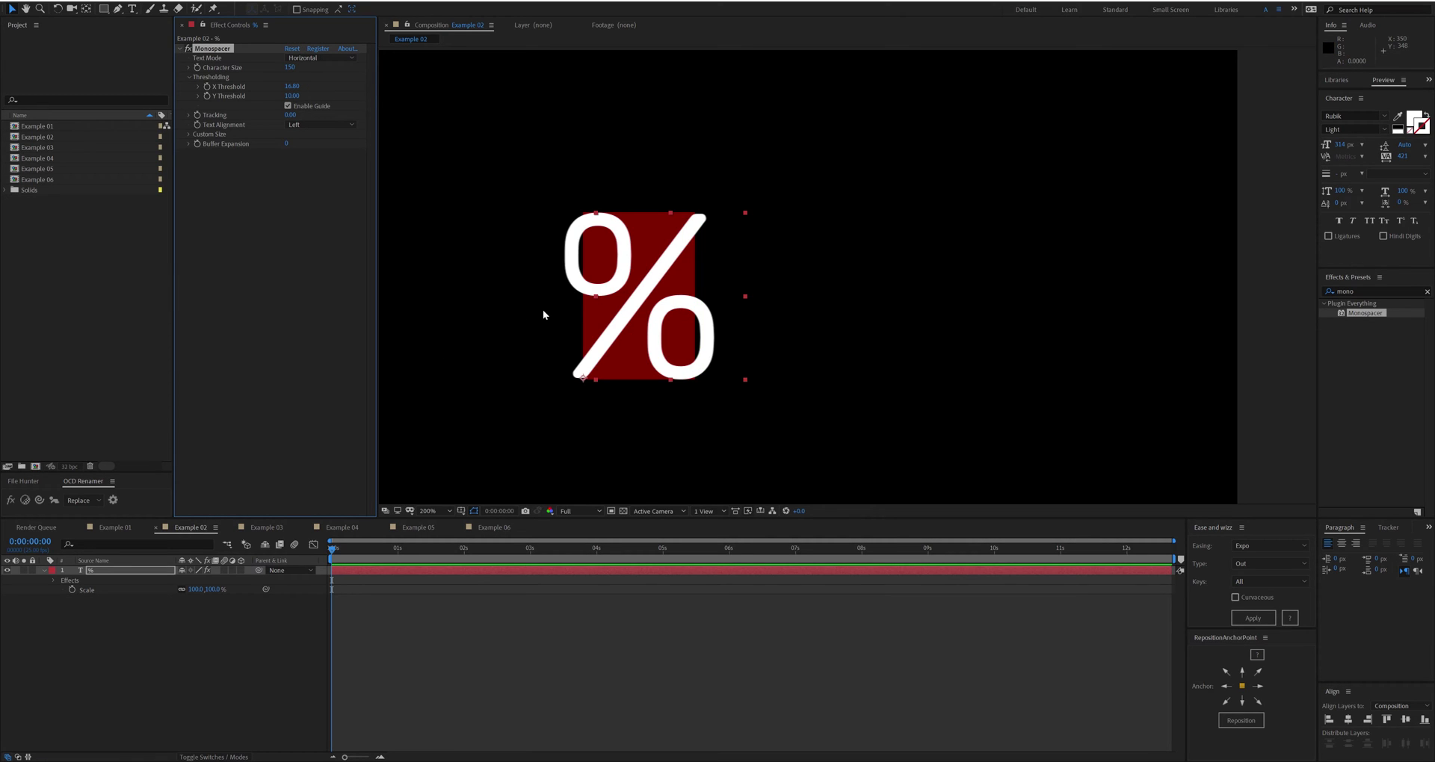
drag(561, 309, 580, 307)
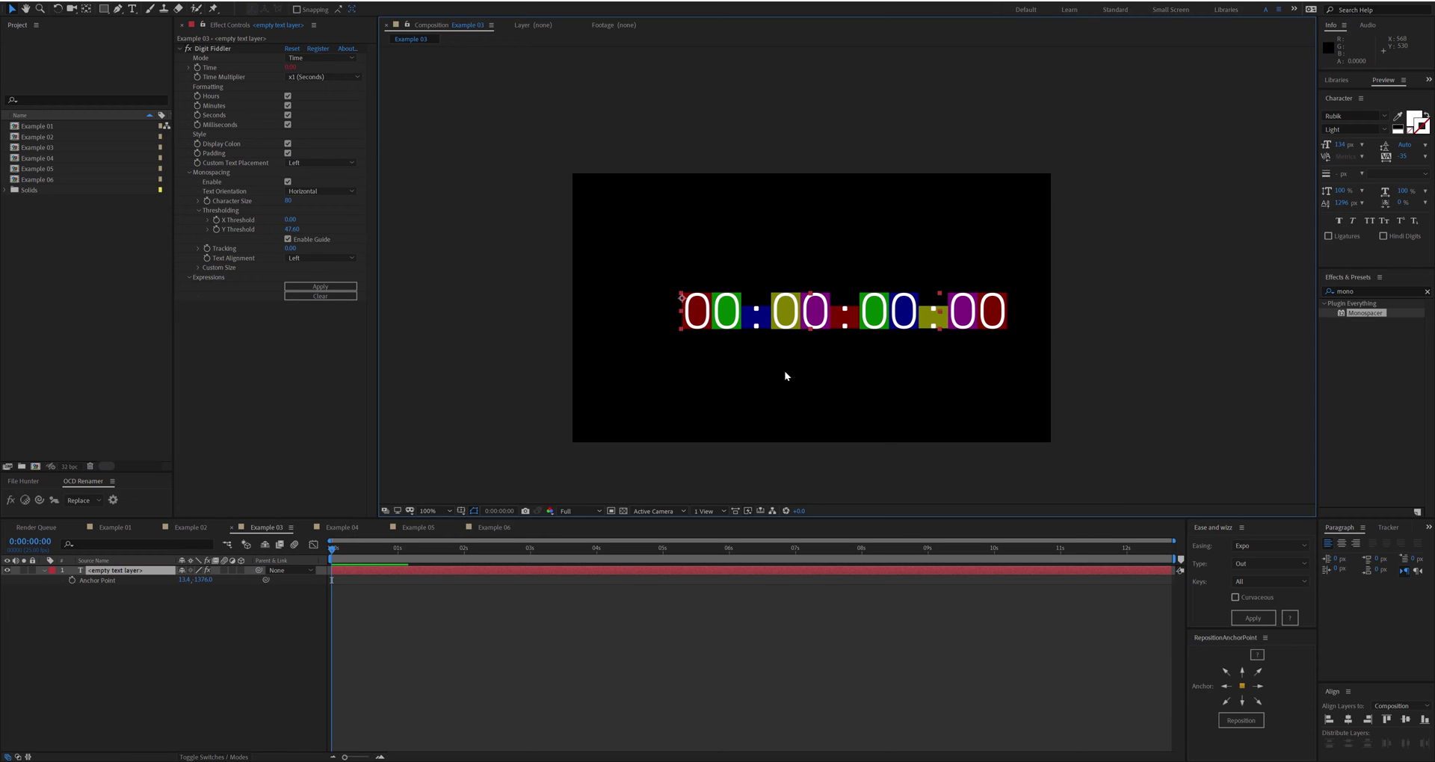
Preview the timer animation in Example 03 and disable its Digit Fiddler effect to show the original text.
key(space)
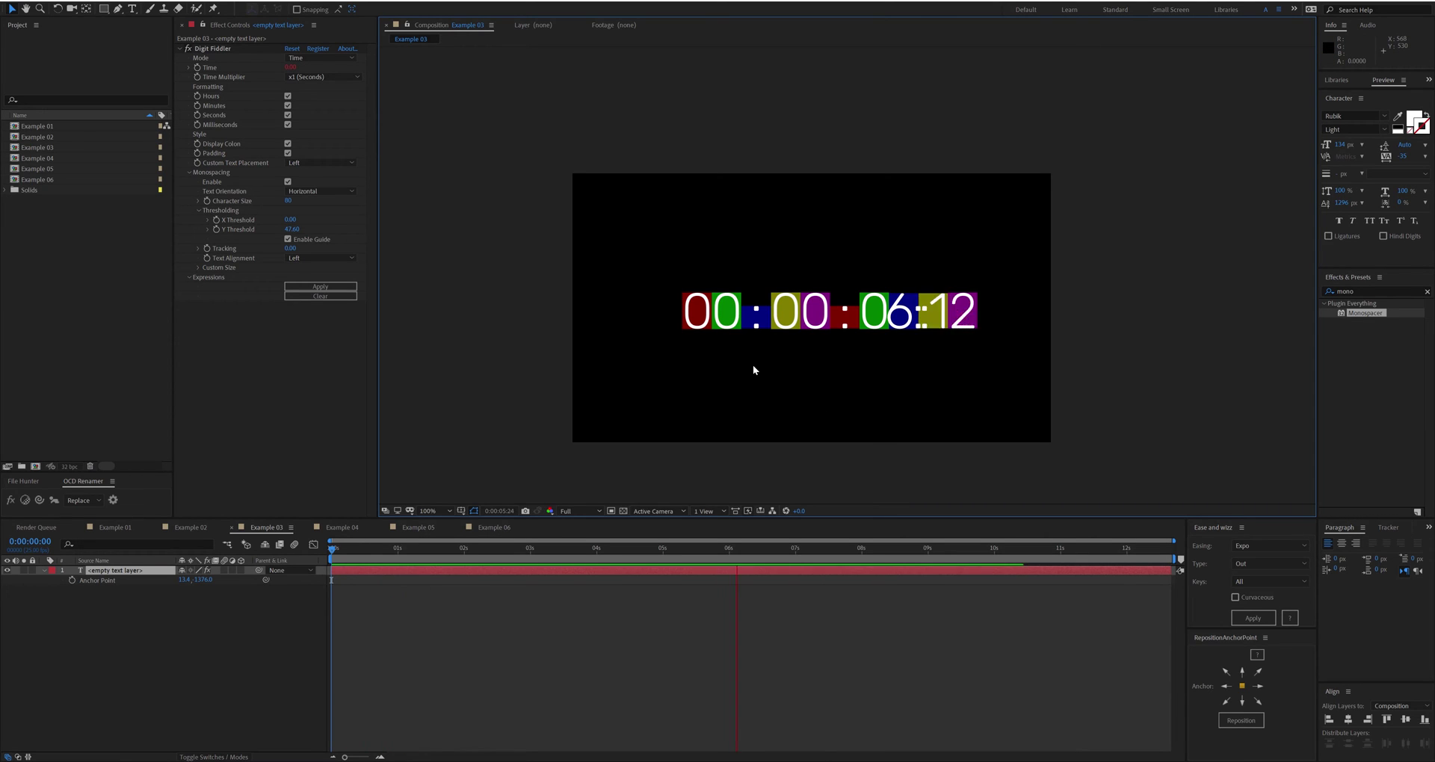
key(space)
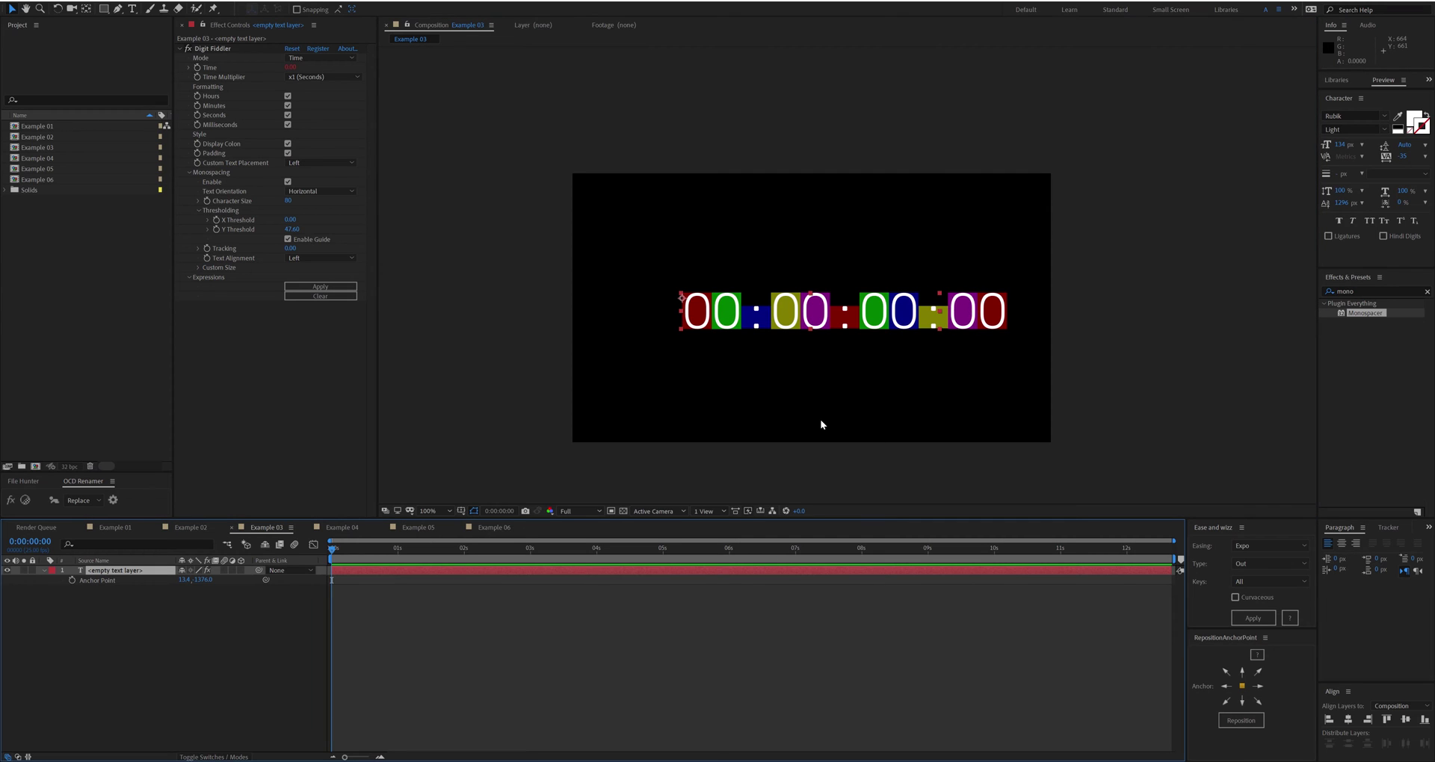
click(189, 49)
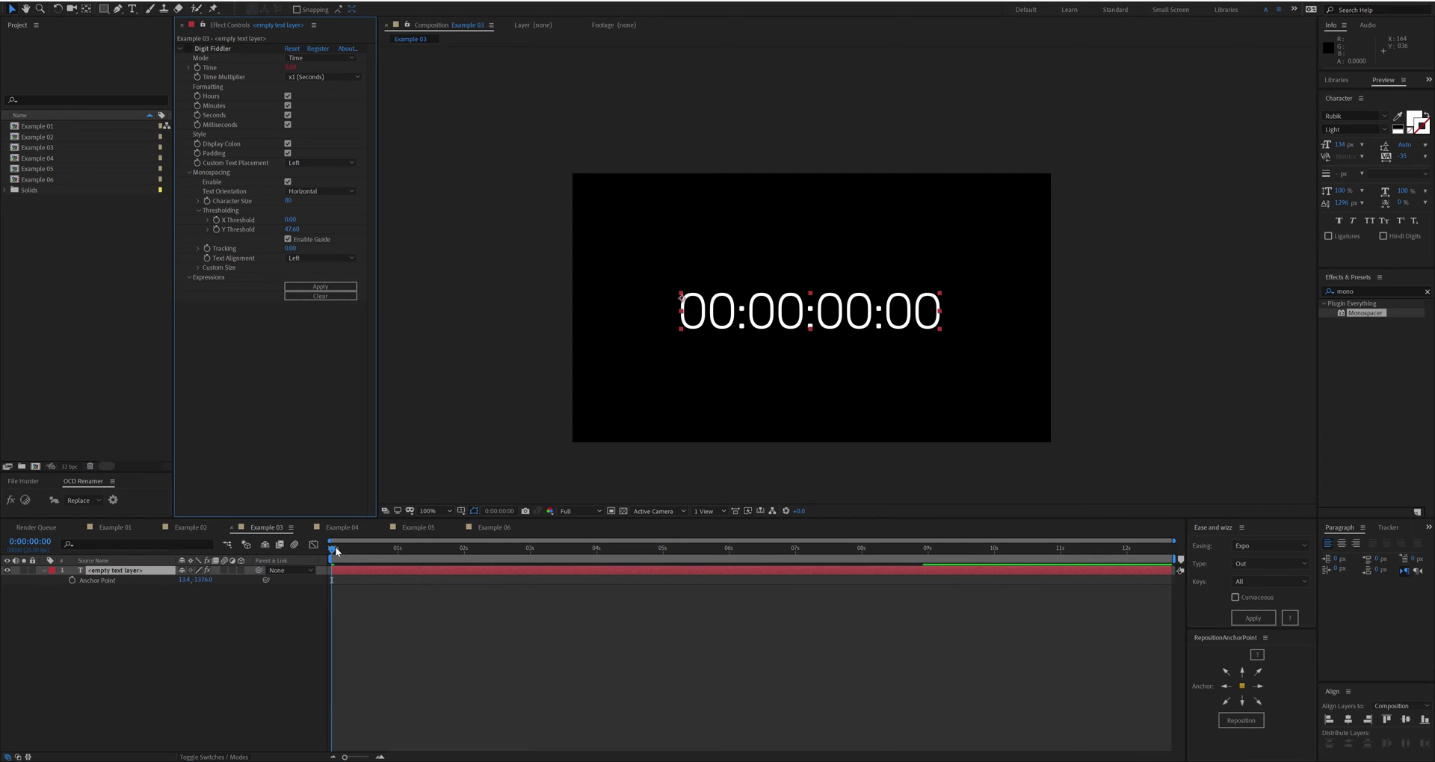
Move to 0:00:01:04, widen the timer text's character tracking to about 235, and re-enable Digit Fiddler.
drag(335, 549, 408, 557)
scroll(877, 367, up, 2)
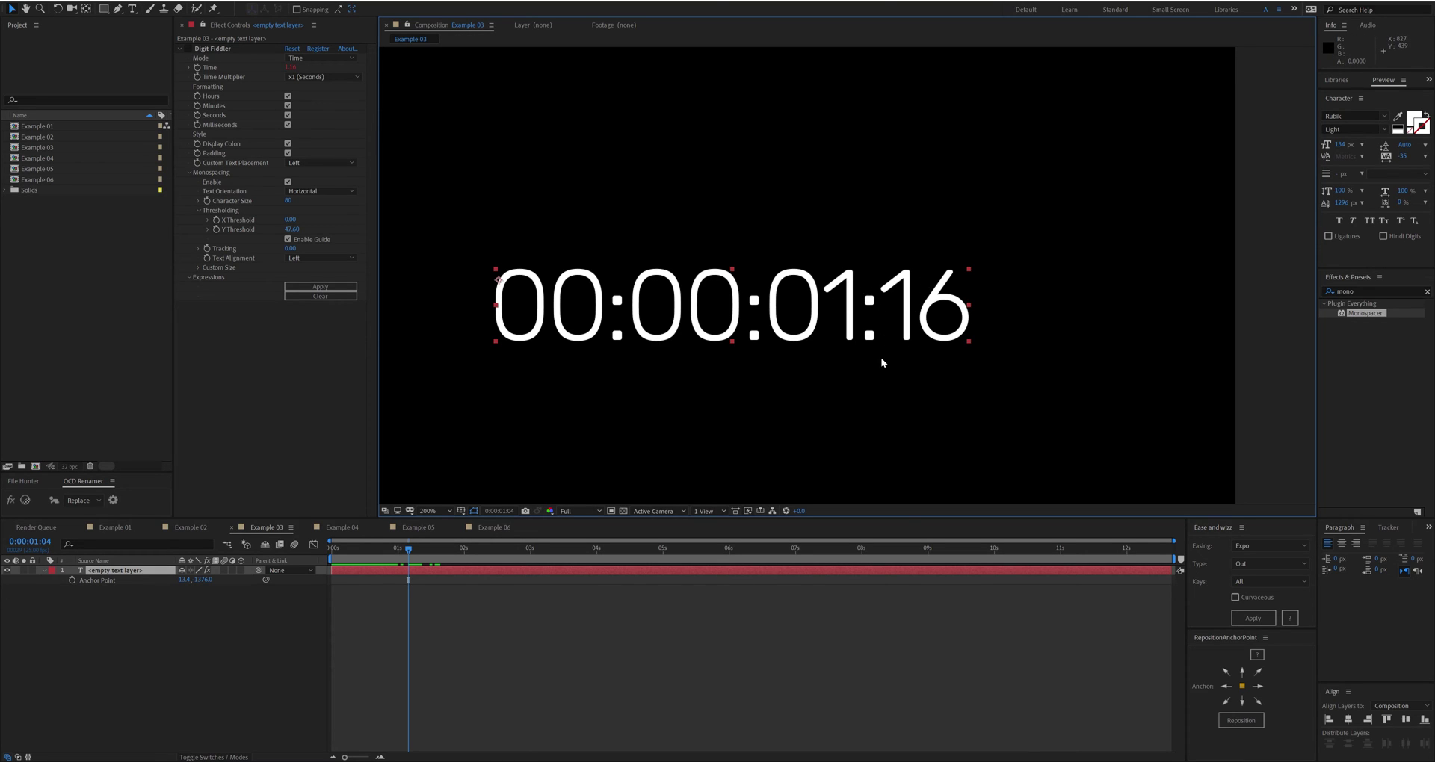
scroll(717, 388, down, 2)
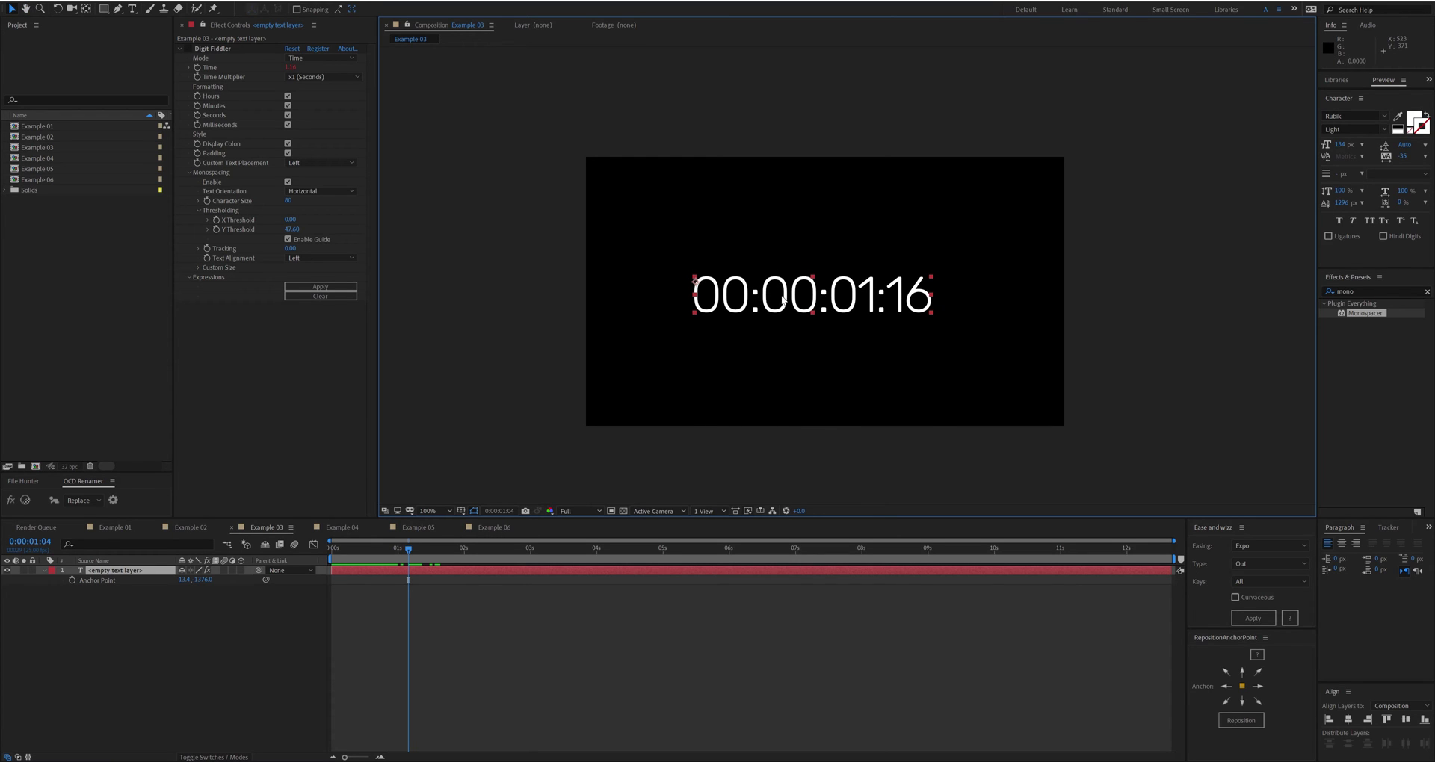
drag(781, 297, 719, 306)
drag(1400, 162, 1030, 256)
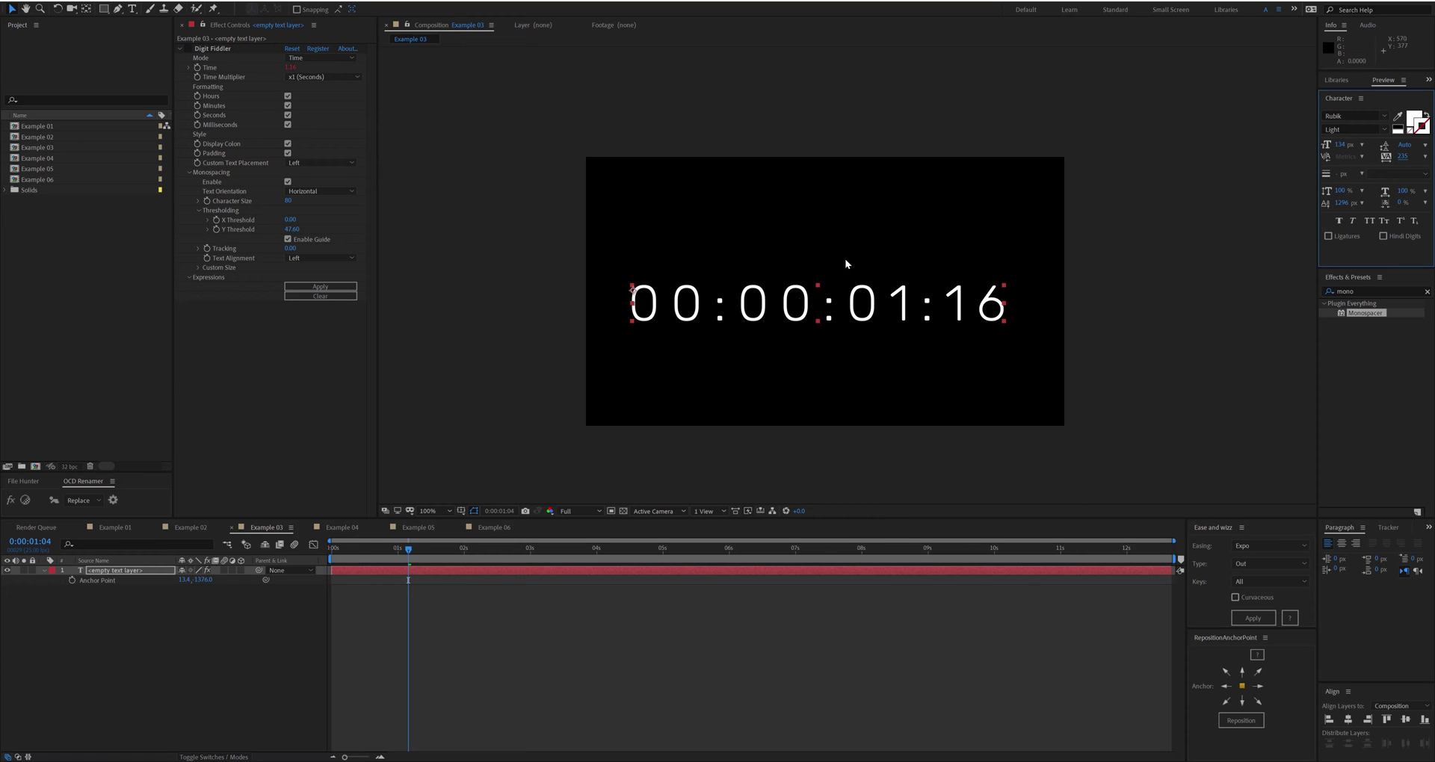
click(189, 49)
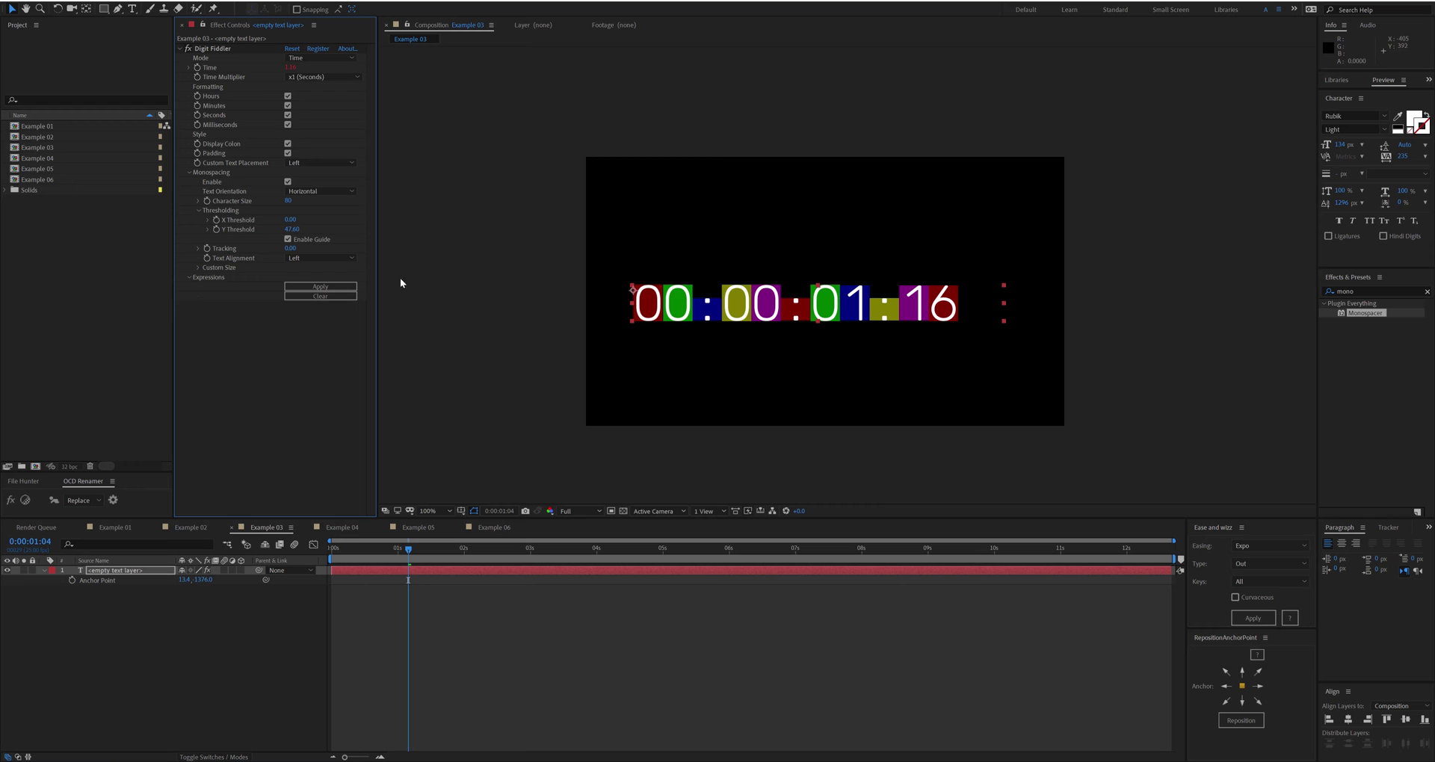
Try a lower Tracking value in Digit Fiddler, undo it, and preview the timer animation.
drag(290, 248, 280, 248)
key(ctrl+z)
key(space)
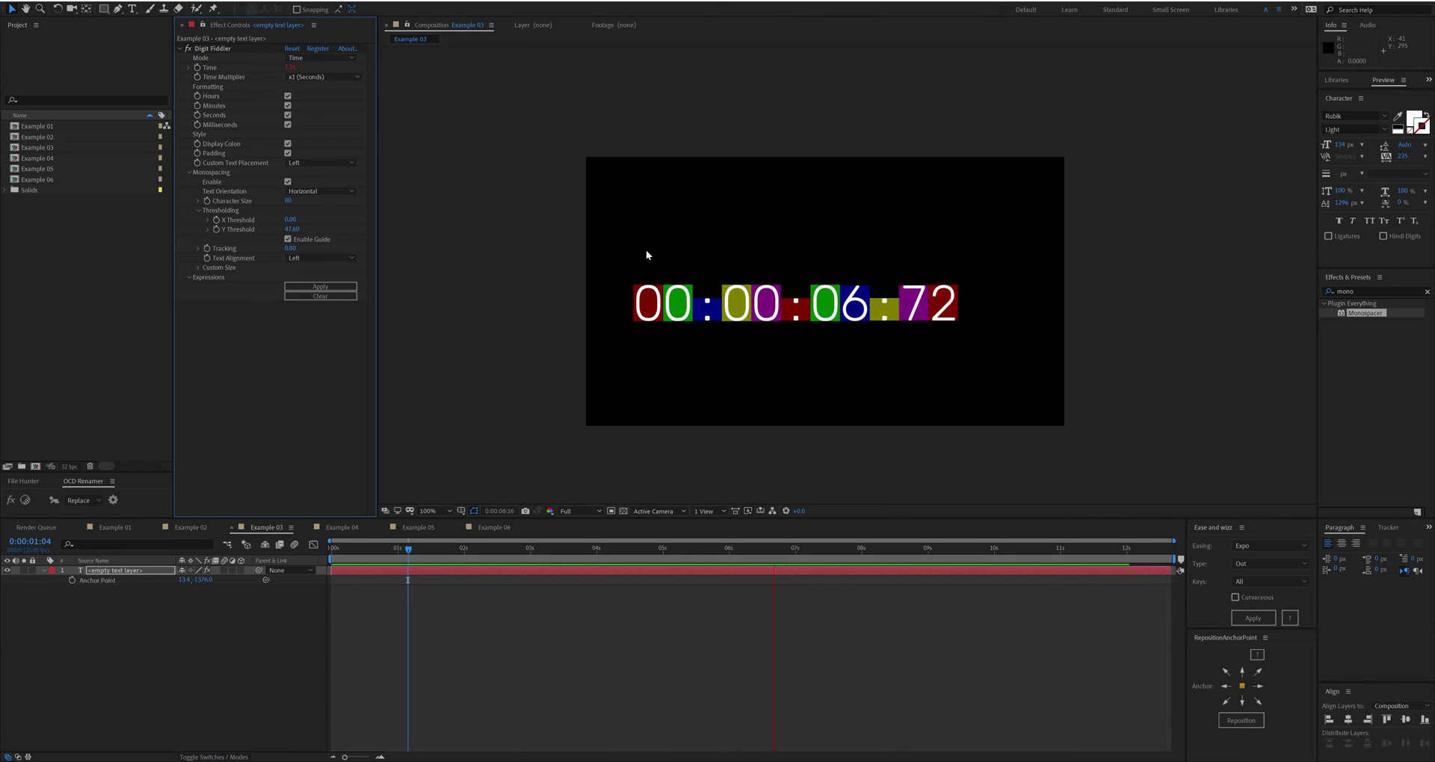
key(space)
Raise the timer text's character tracking to about 275 with Digit Fiddler disabled, and turn the effect back on.
click(189, 48)
drag(1405, 156, 1424, 157)
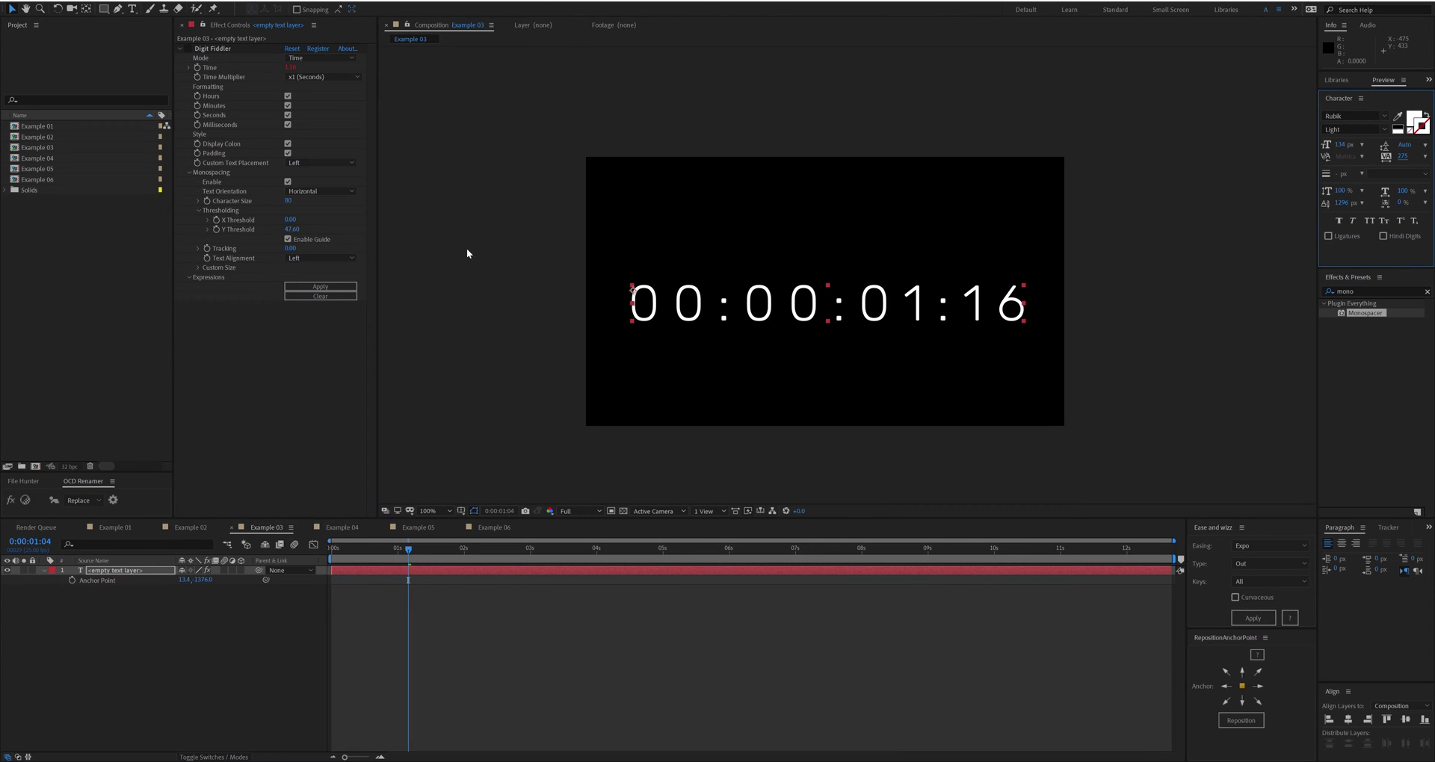
click(190, 51)
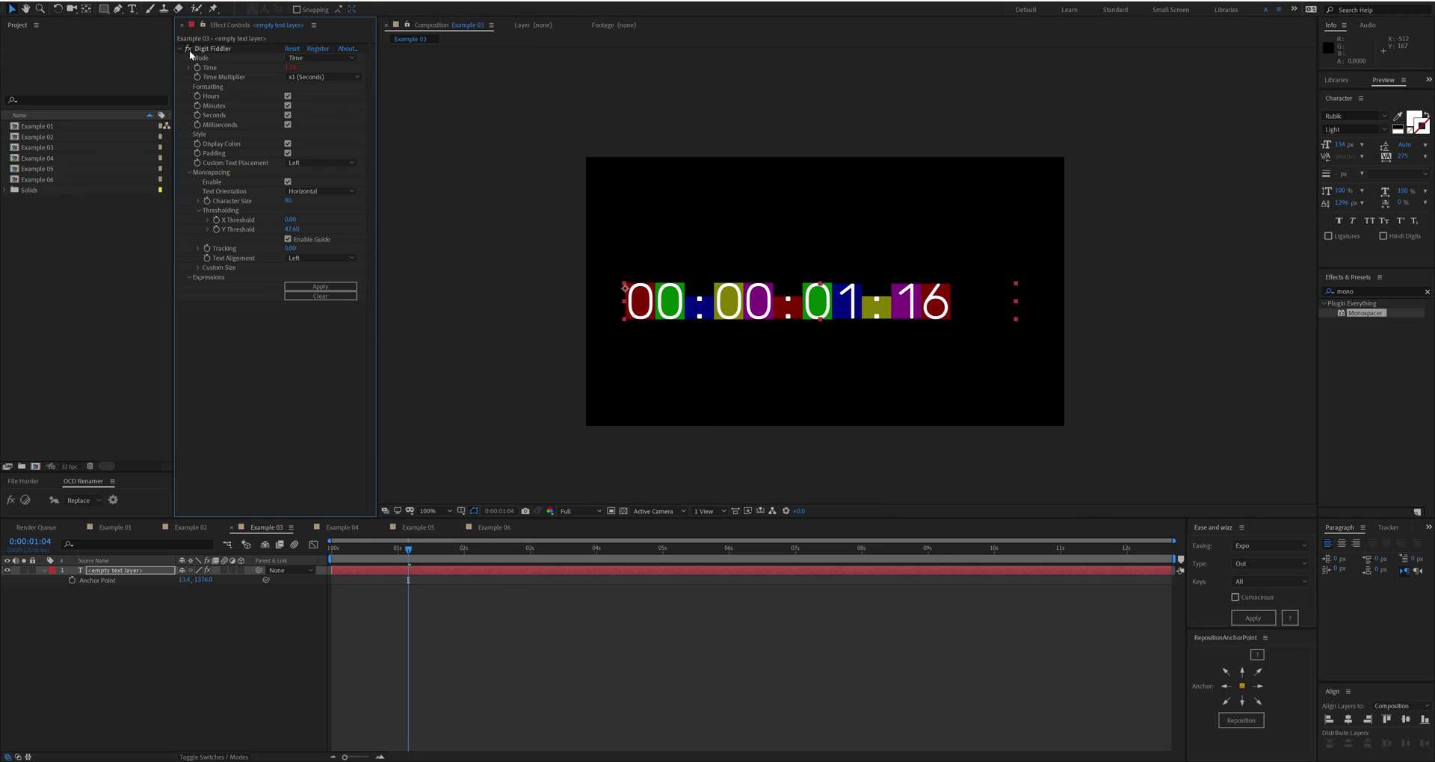
drag(290, 248, 260, 257)
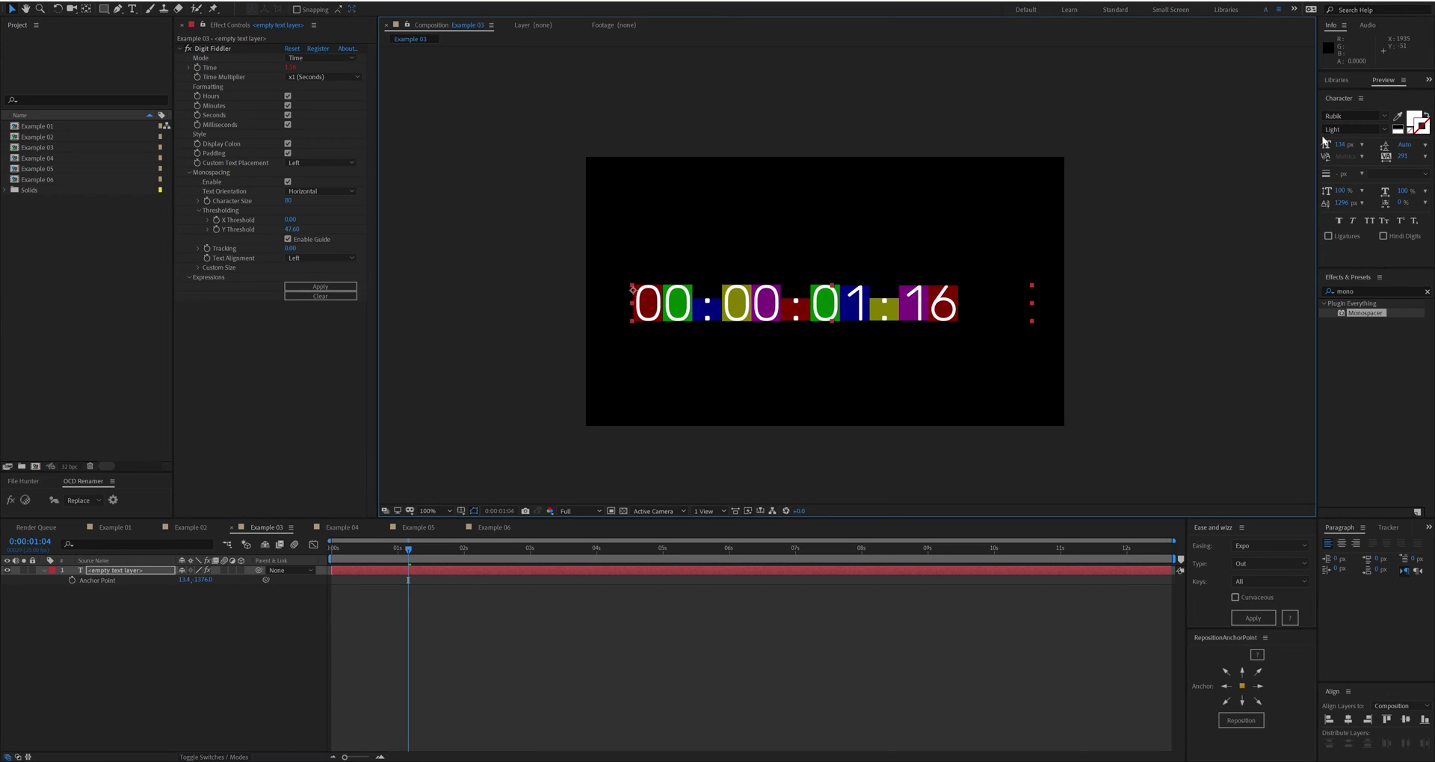
In Example 04, reposition the empty text layer's anchor point to its center and nudge the timer in the frame.
click(342, 528)
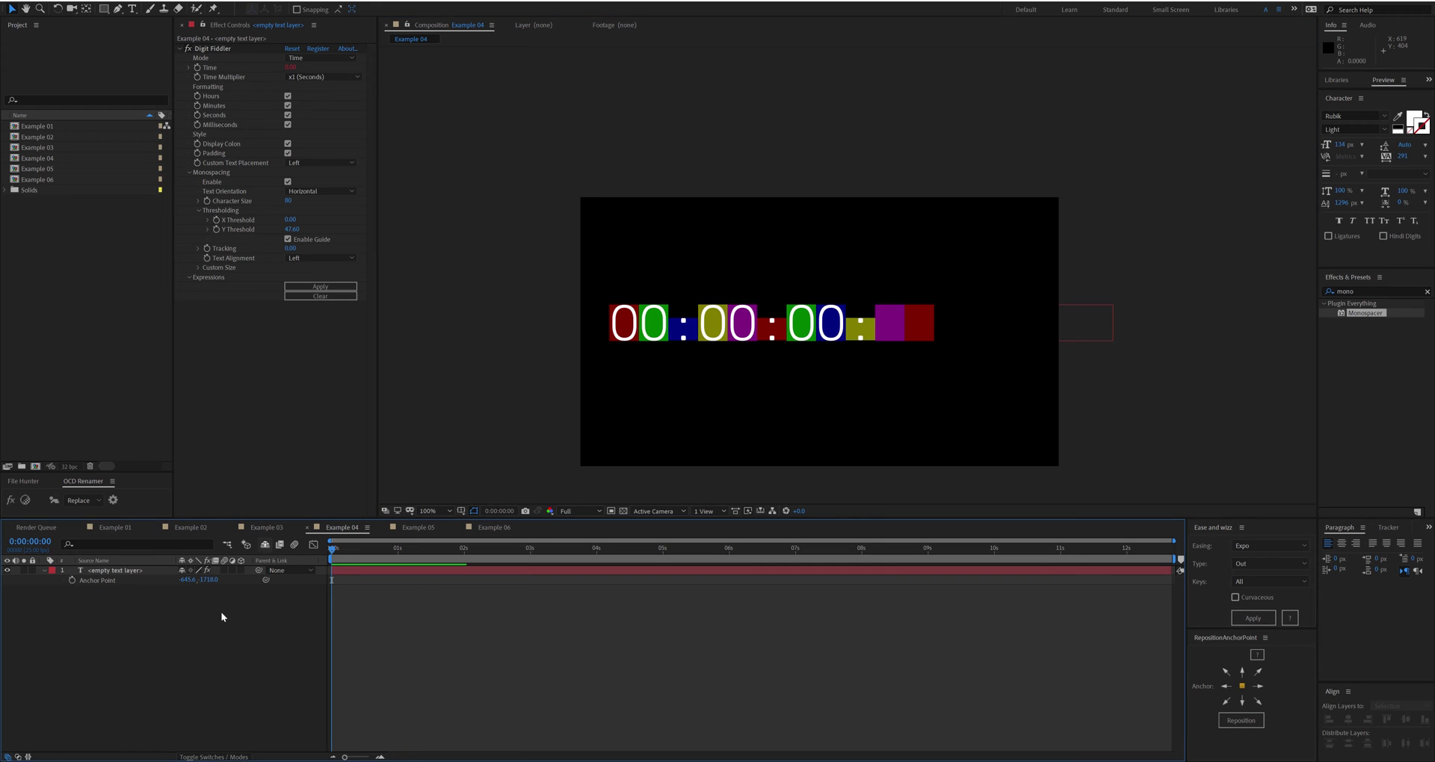
click(137, 572)
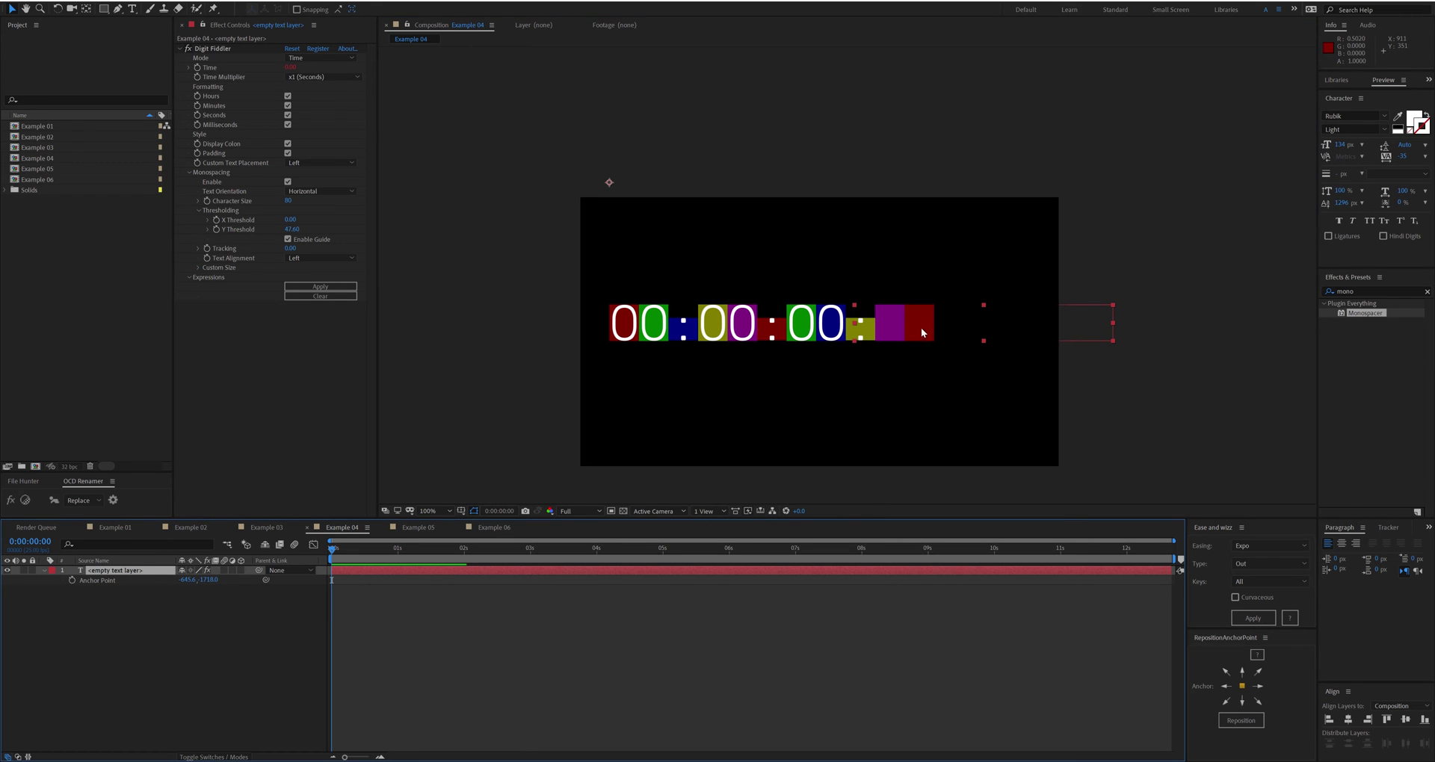
mouse_move(917, 328)
mouse_down()
mouse_move(885, 323)
mouse_move(912, 321)
mouse_move(906, 332)
mouse_up()
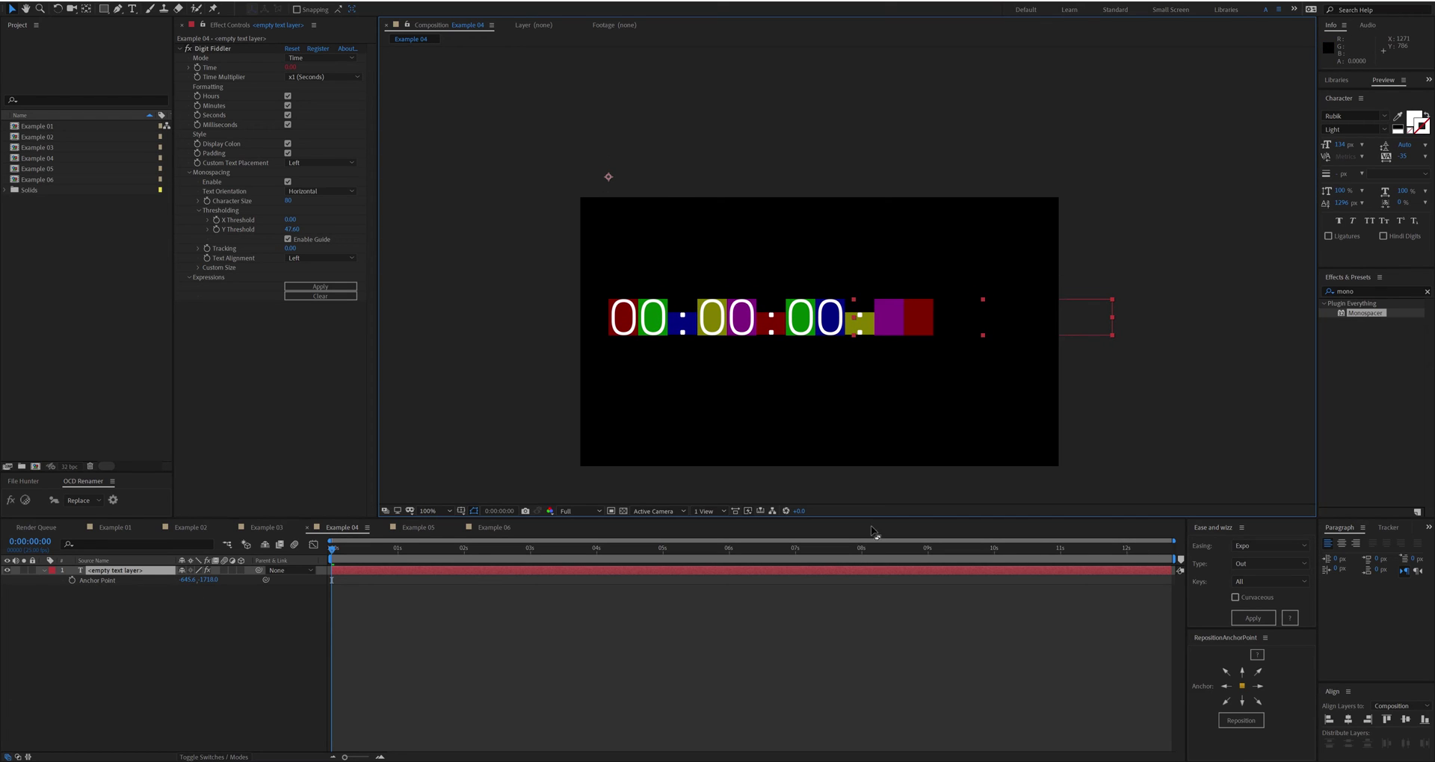
click(1233, 722)
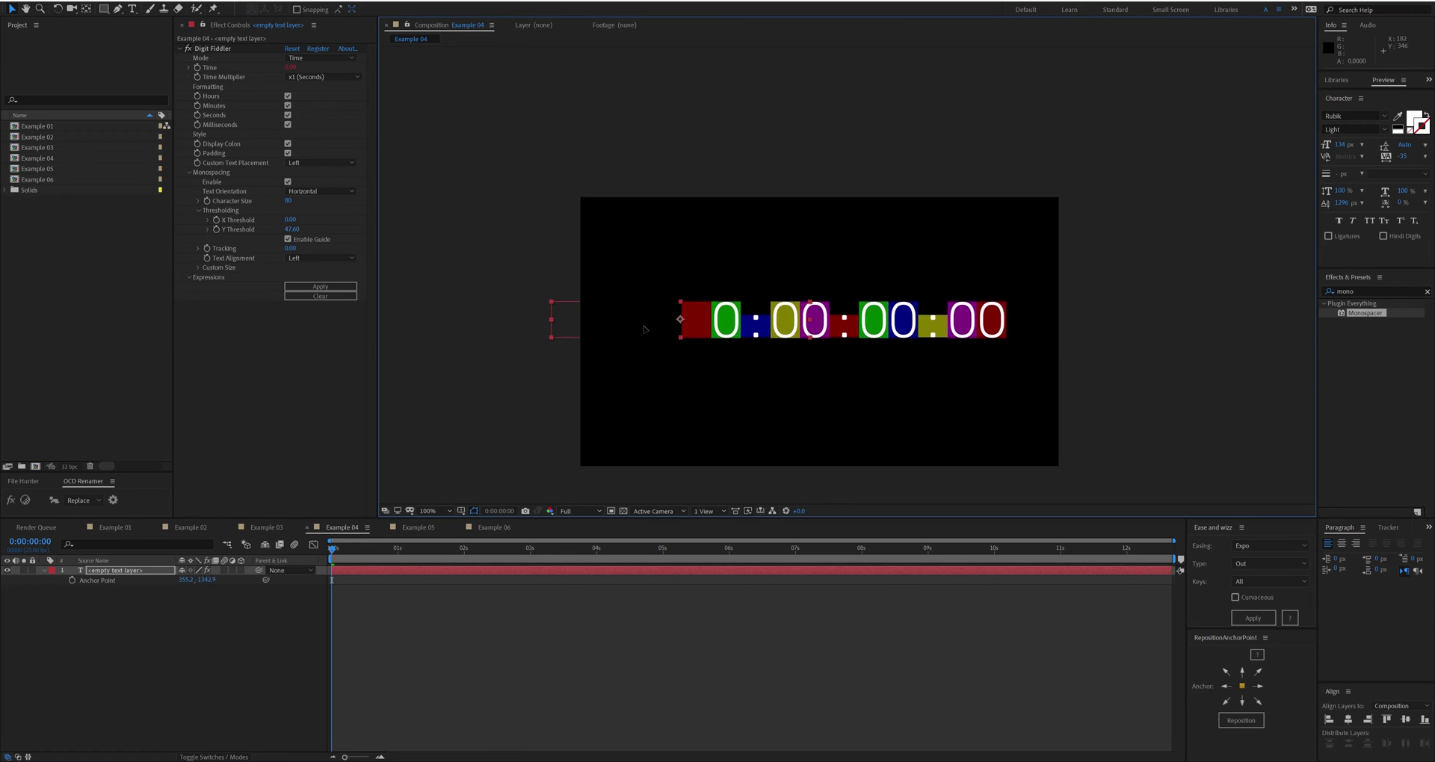
drag(636, 326, 638, 333)
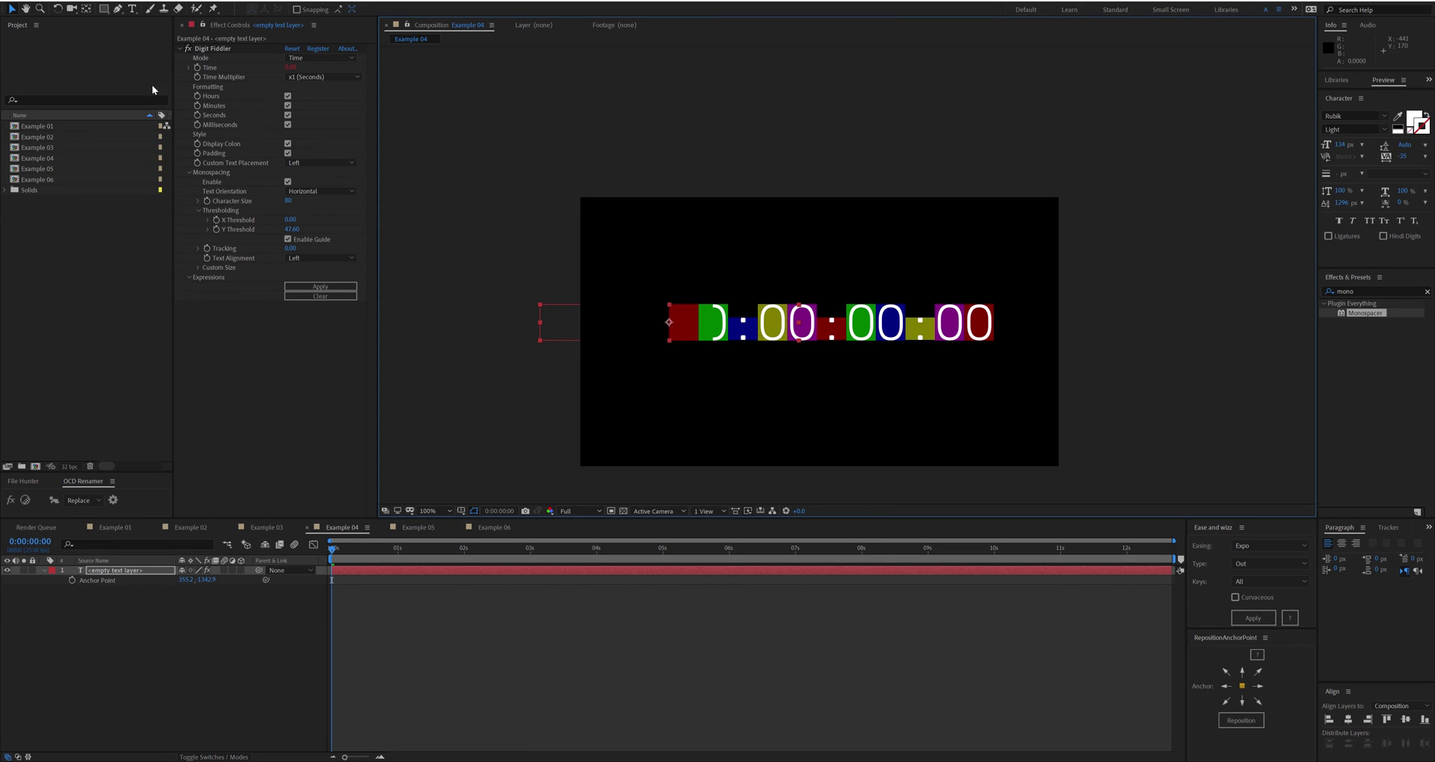
Compare the cut-off timer with Digit Fiddler off and on, and lower the layer's horizontal Anchor Point value to about 13.
click(188, 48)
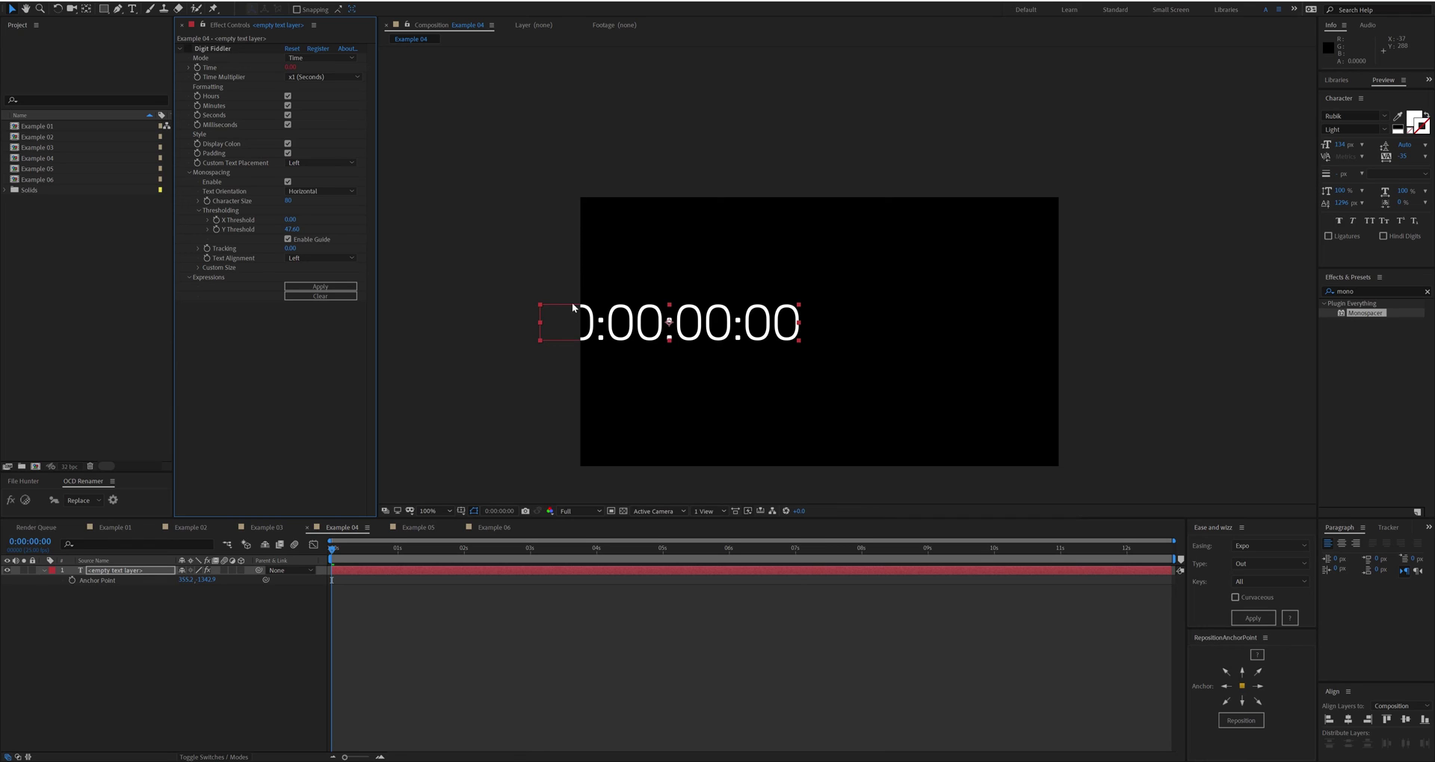
click(189, 50)
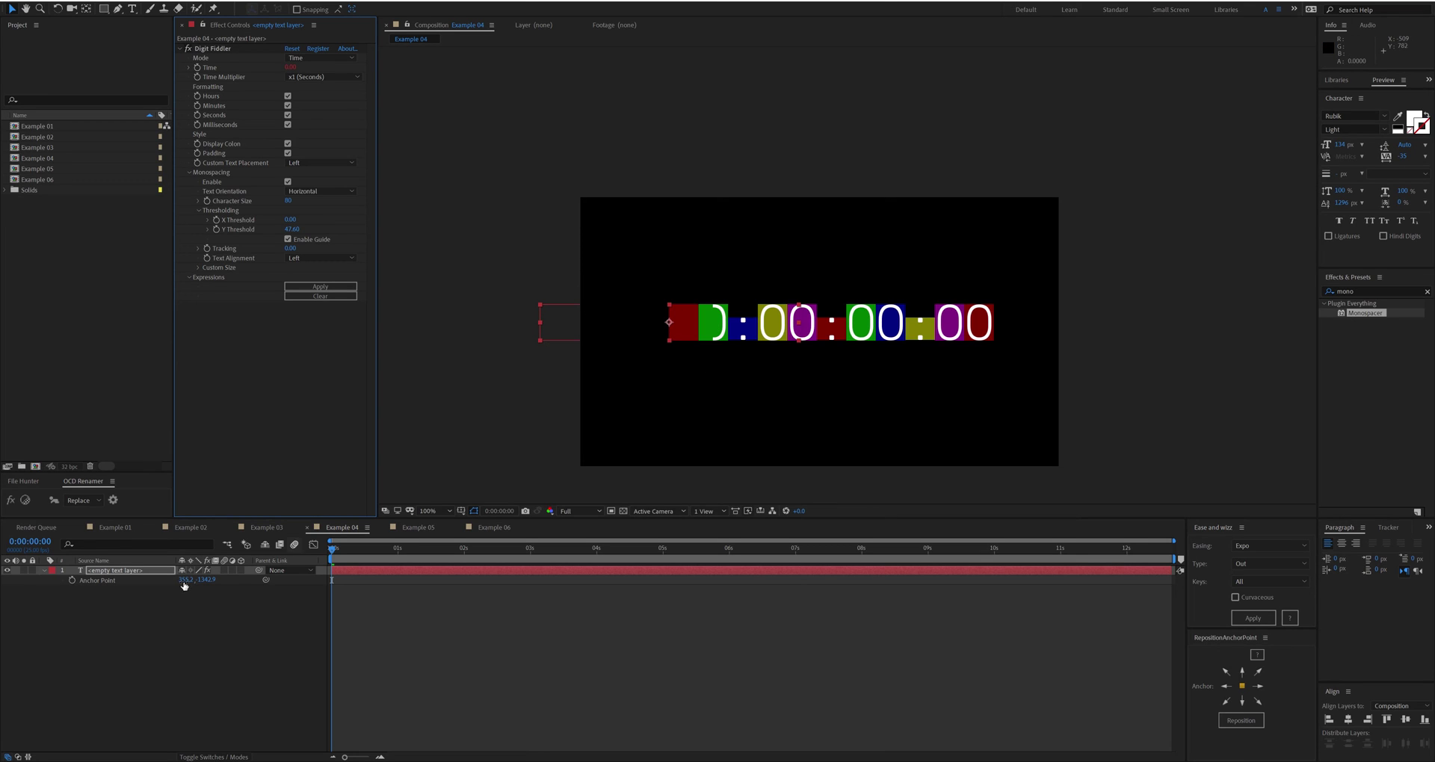
drag(184, 580, 61, 580)
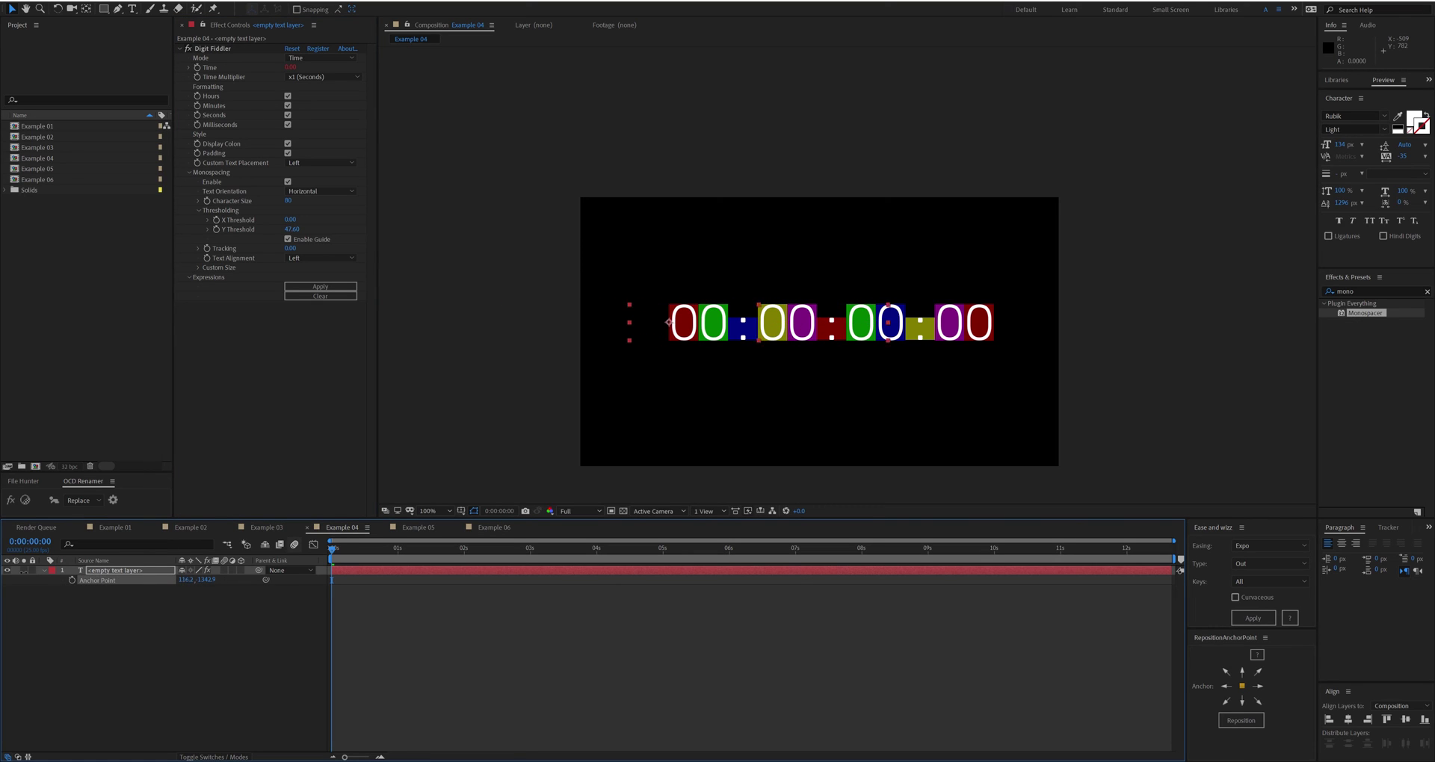
drag(190, 577, 164, 577)
Move the timer past the frame edge and back inside, and set the Example 04 composition's width to 1500 px.
drag(722, 327, 568, 299)
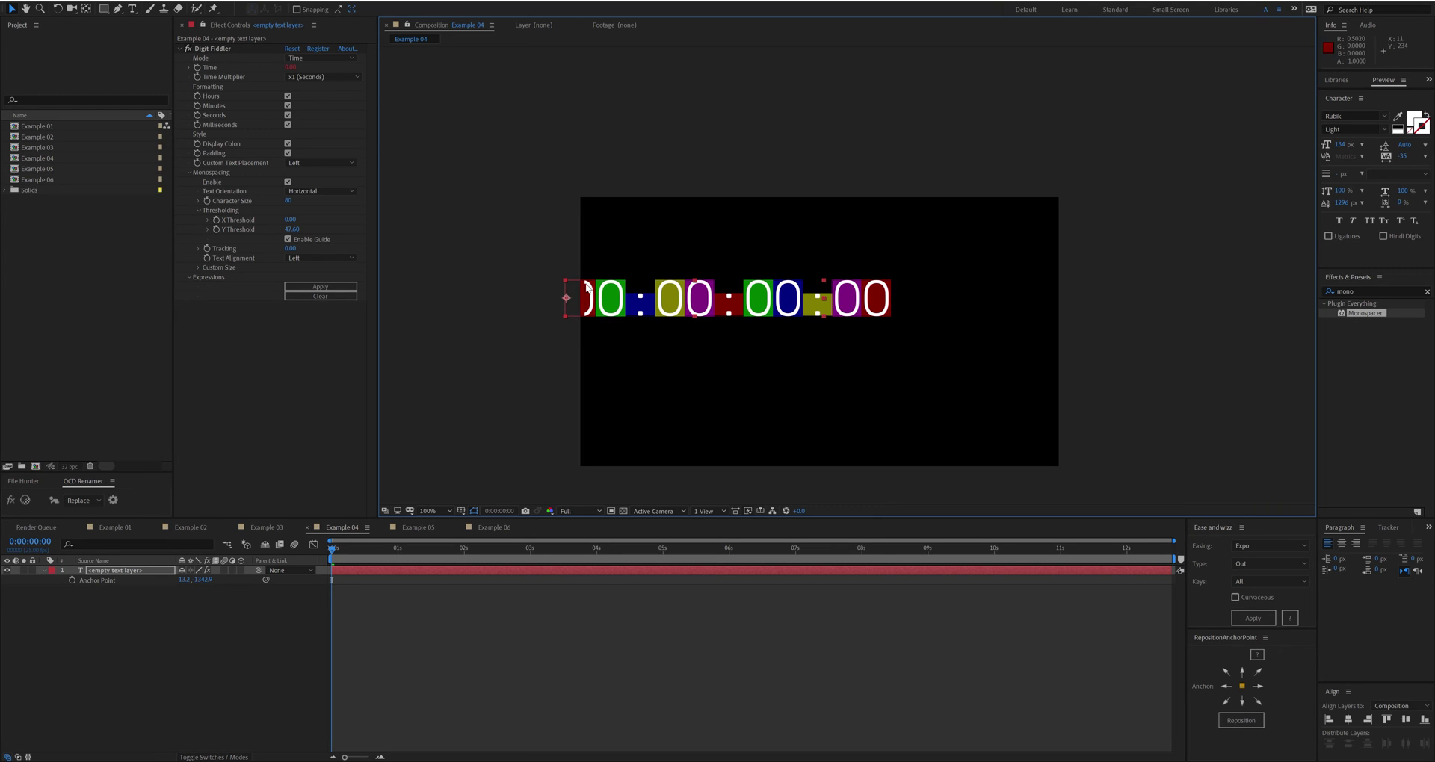
drag(591, 305, 694, 337)
click(693, 293)
key(ctrl+k)
click(164, 401)
click(133, 393)
text(1500)
key(Return)
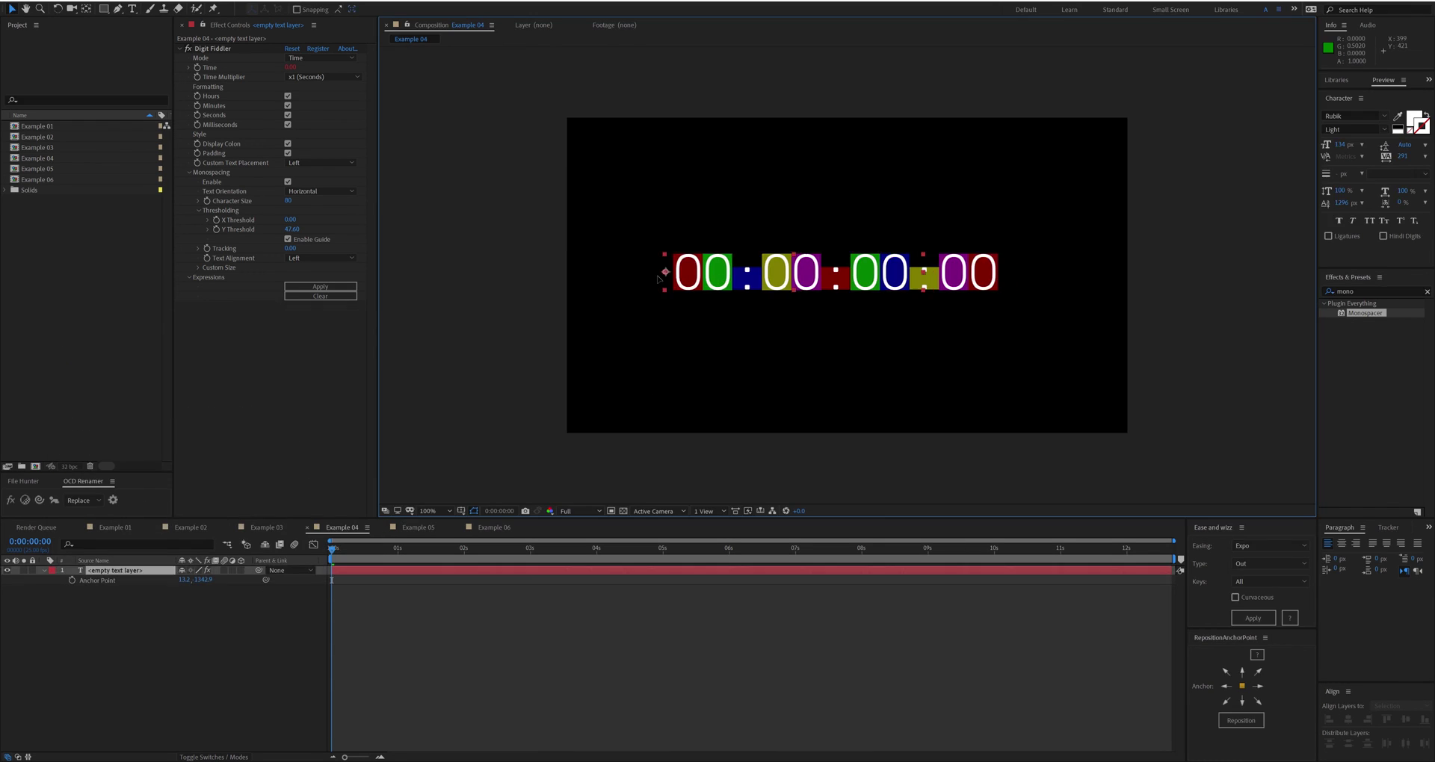
Nest Example 04 in a new composition and set that composition's width to 1280 px.
drag(38, 157, 21, 459)
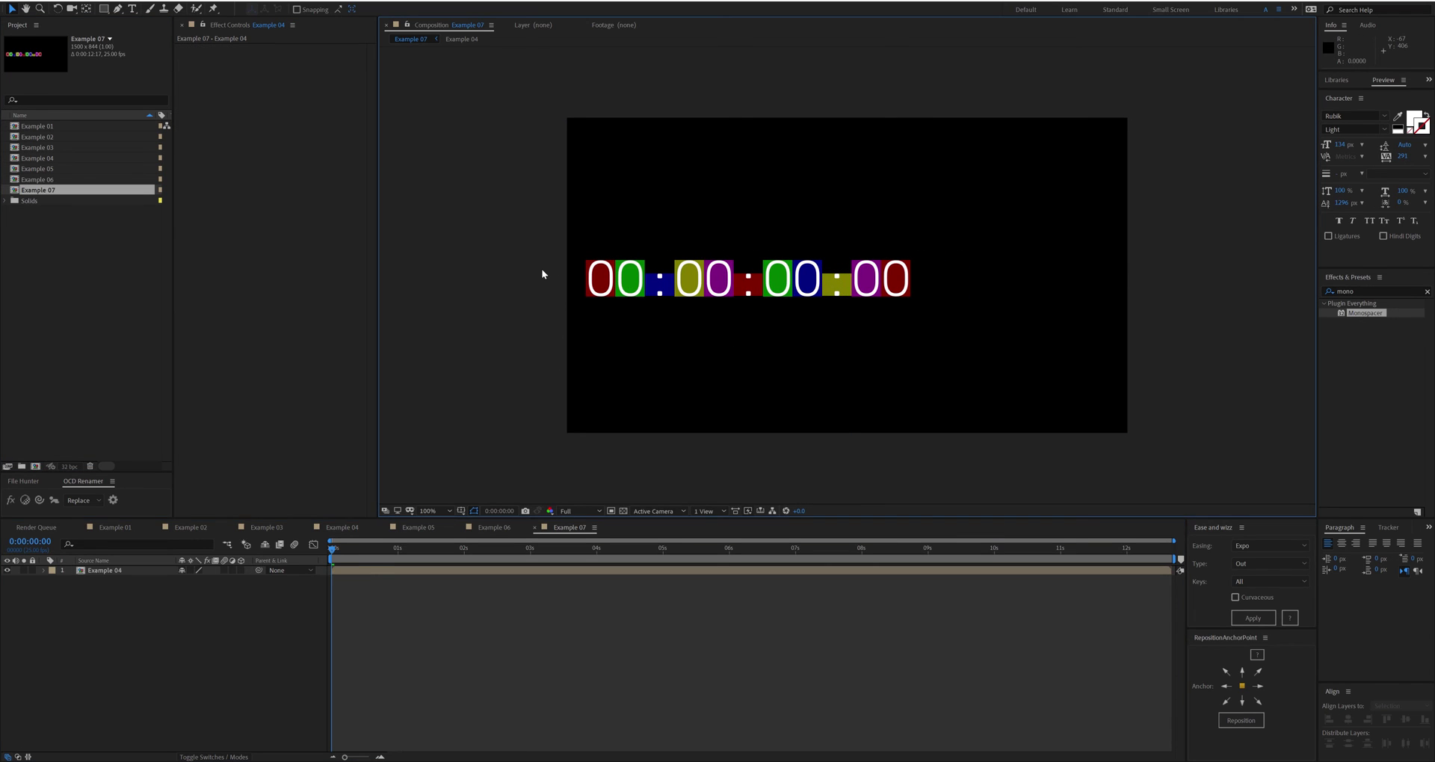
key(ctrl+k)
click(128, 390)
text(1280)
key(Return)
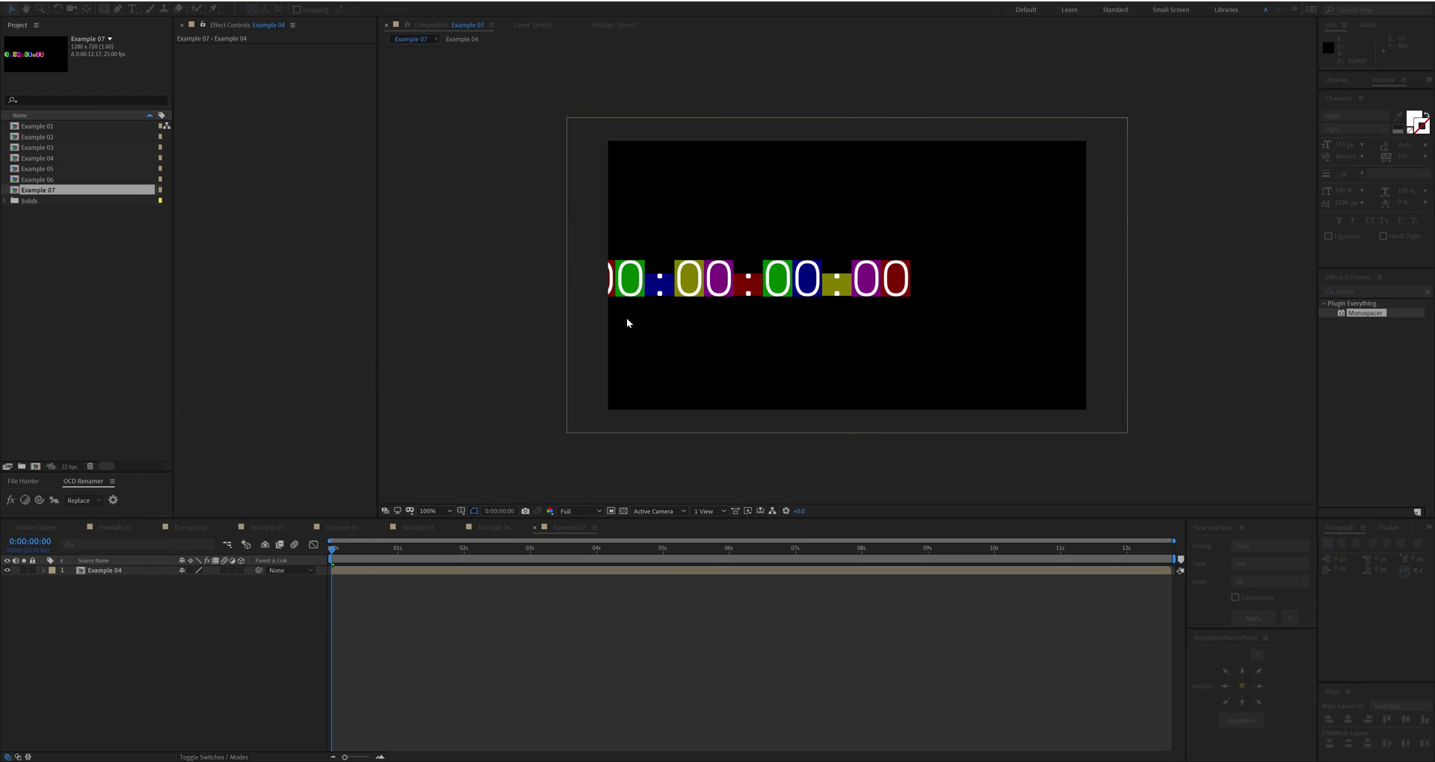
click(641, 320)
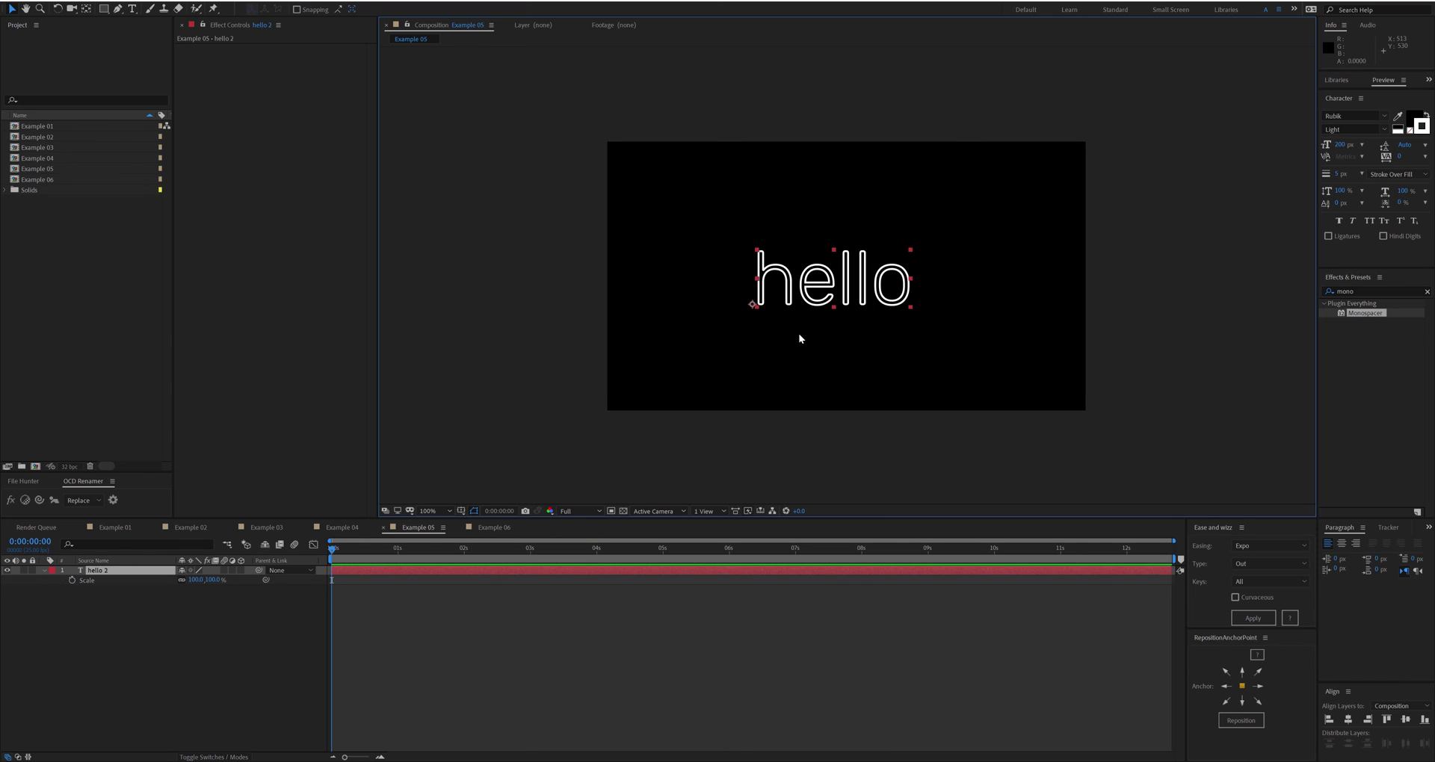
Apply Monospacer to the outlined hello text in Example 05 and shift the text to view all its characters.
double_click(1351, 314)
key(period)
drag(825, 308, 641, 306)
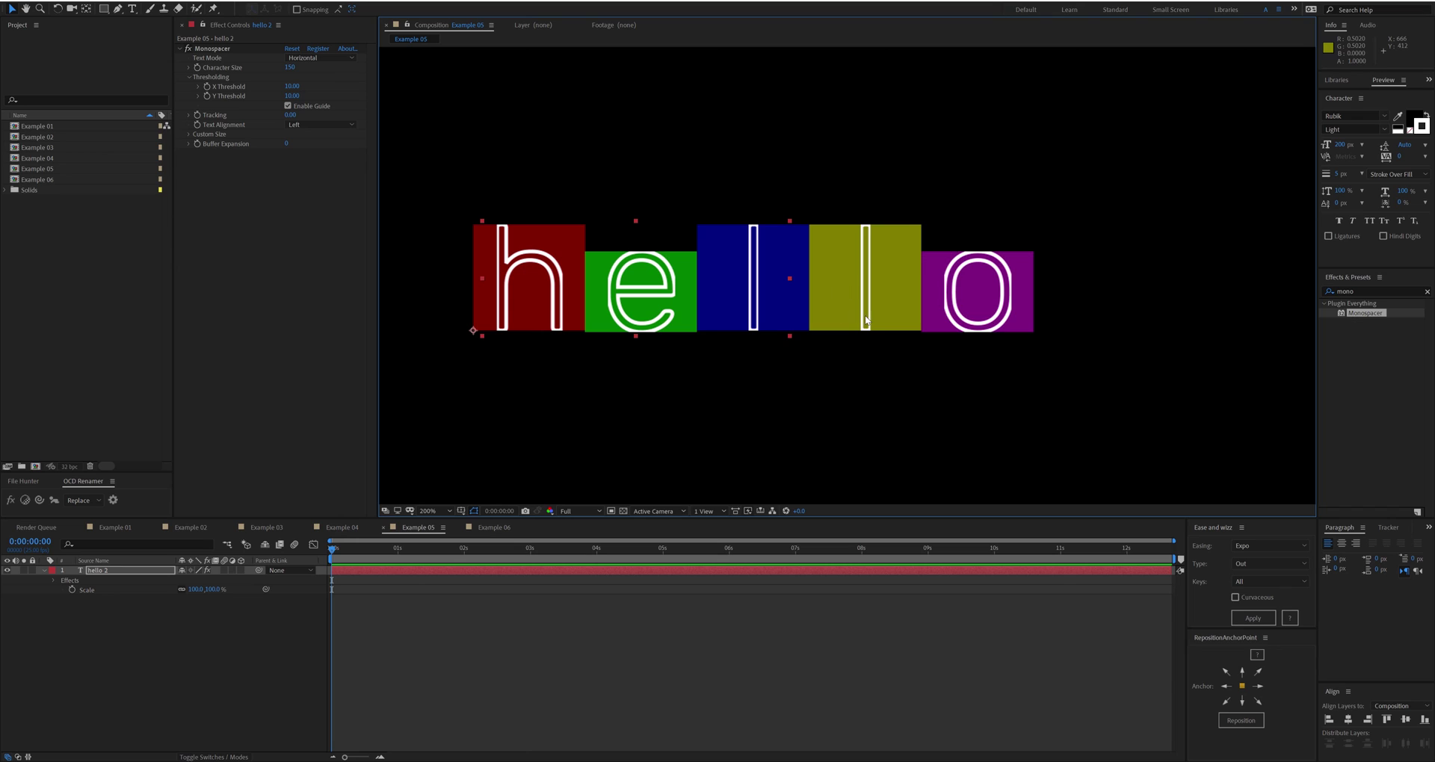
Try a Monospacer Buffer Expansion of 5 on the hello text and undo it.
click(285, 144)
text(5)
key(Return)
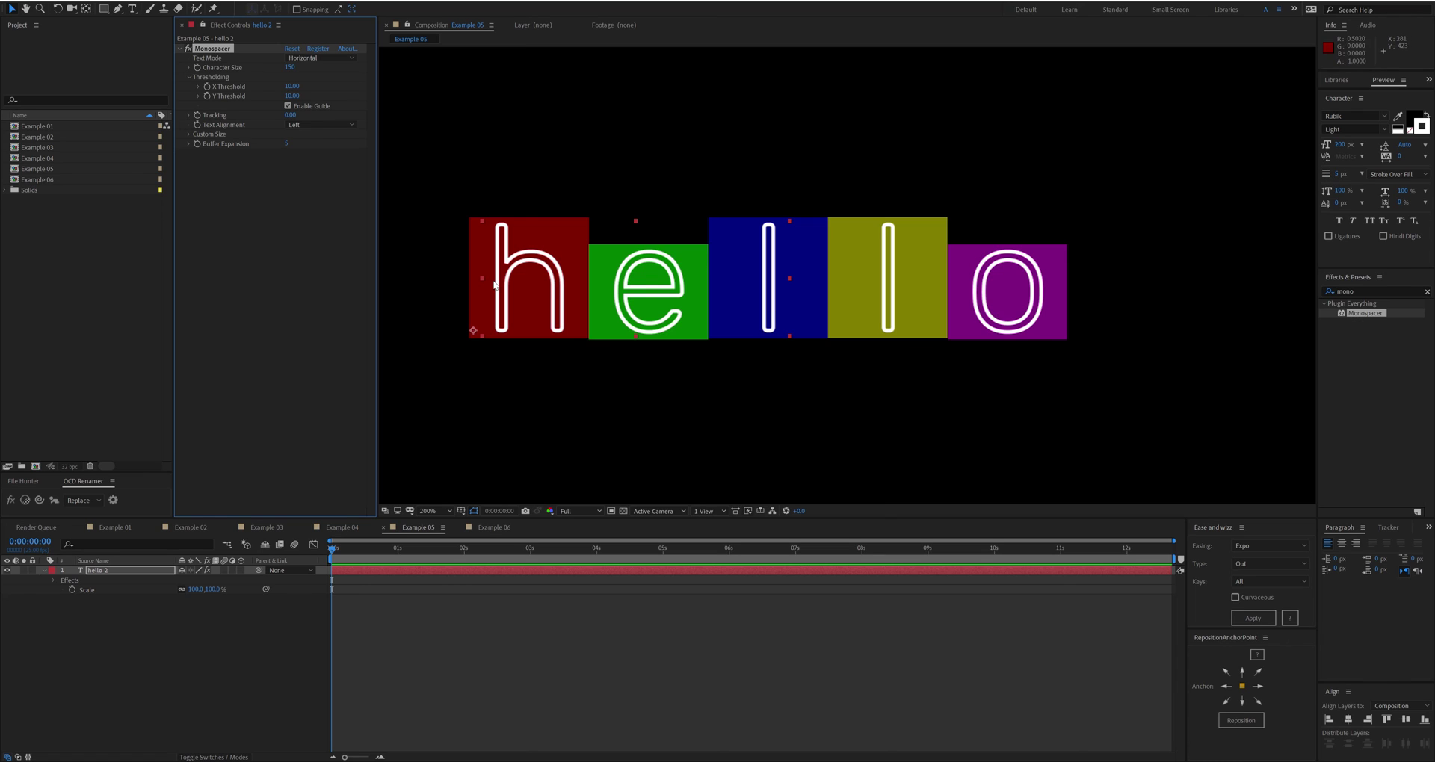
key(ctrl+z)
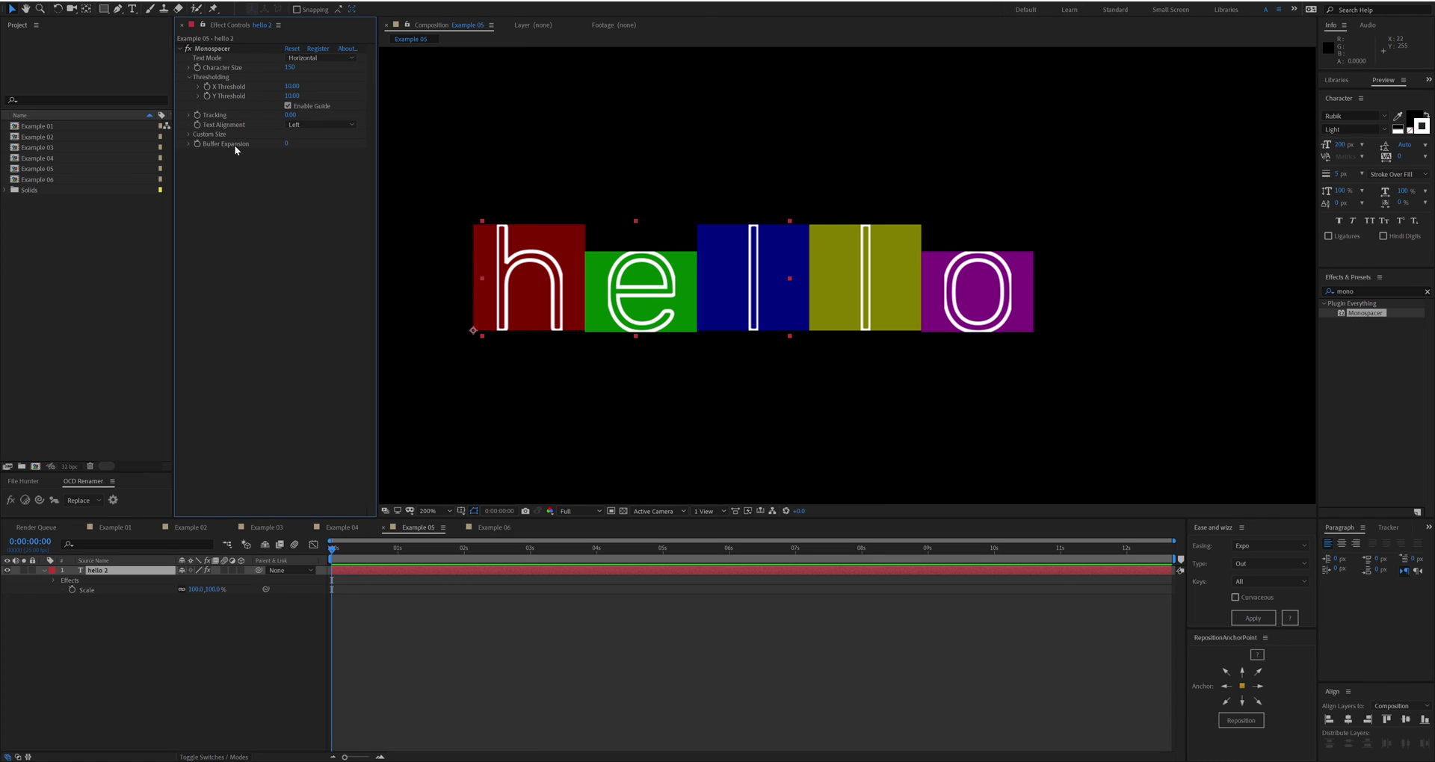
Set Monospacer's Character Size to about 186 and Buffer Expansion to 10, comparing the hello text with the effect off and on.
drag(289, 68, 317, 68)
key(ctrl+z)
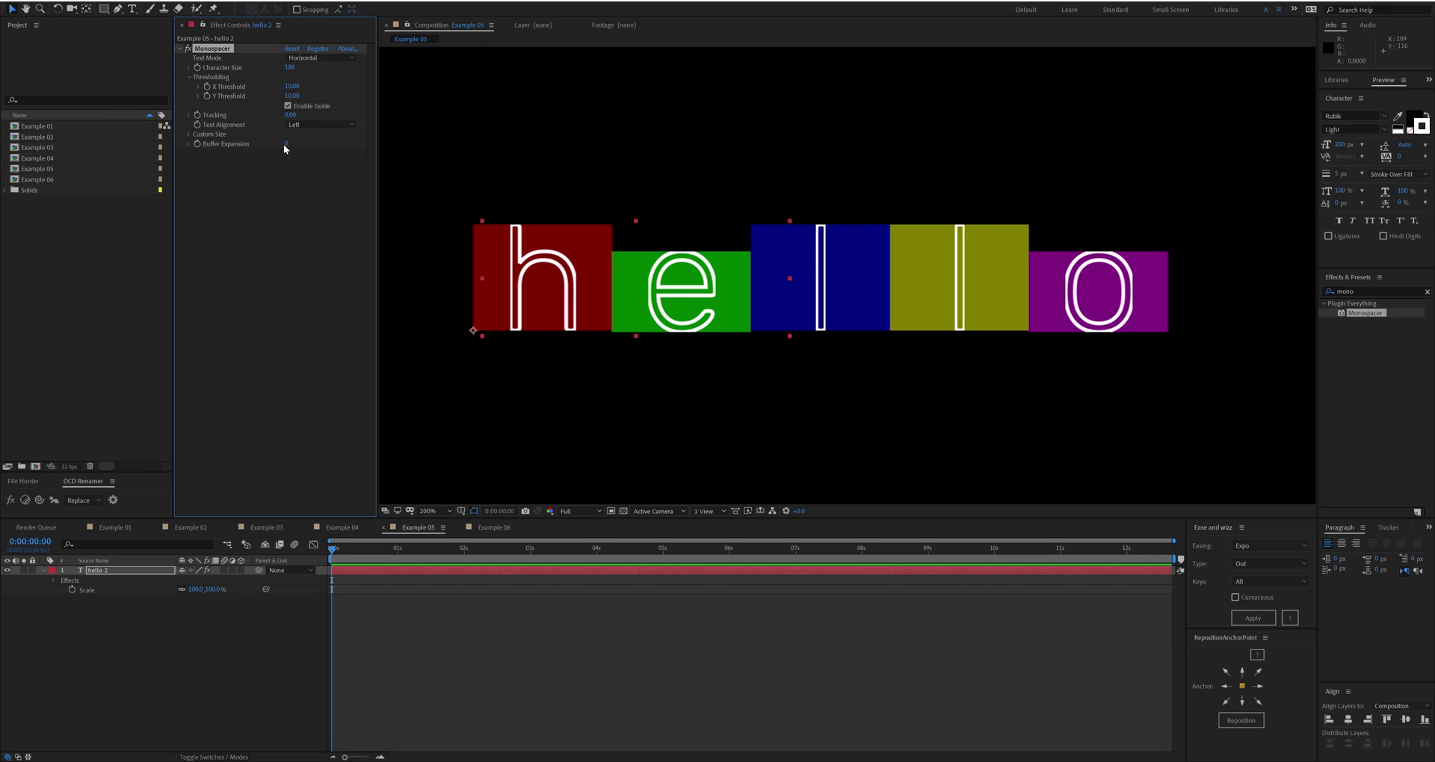
click(285, 143)
text(10)
key(Return)
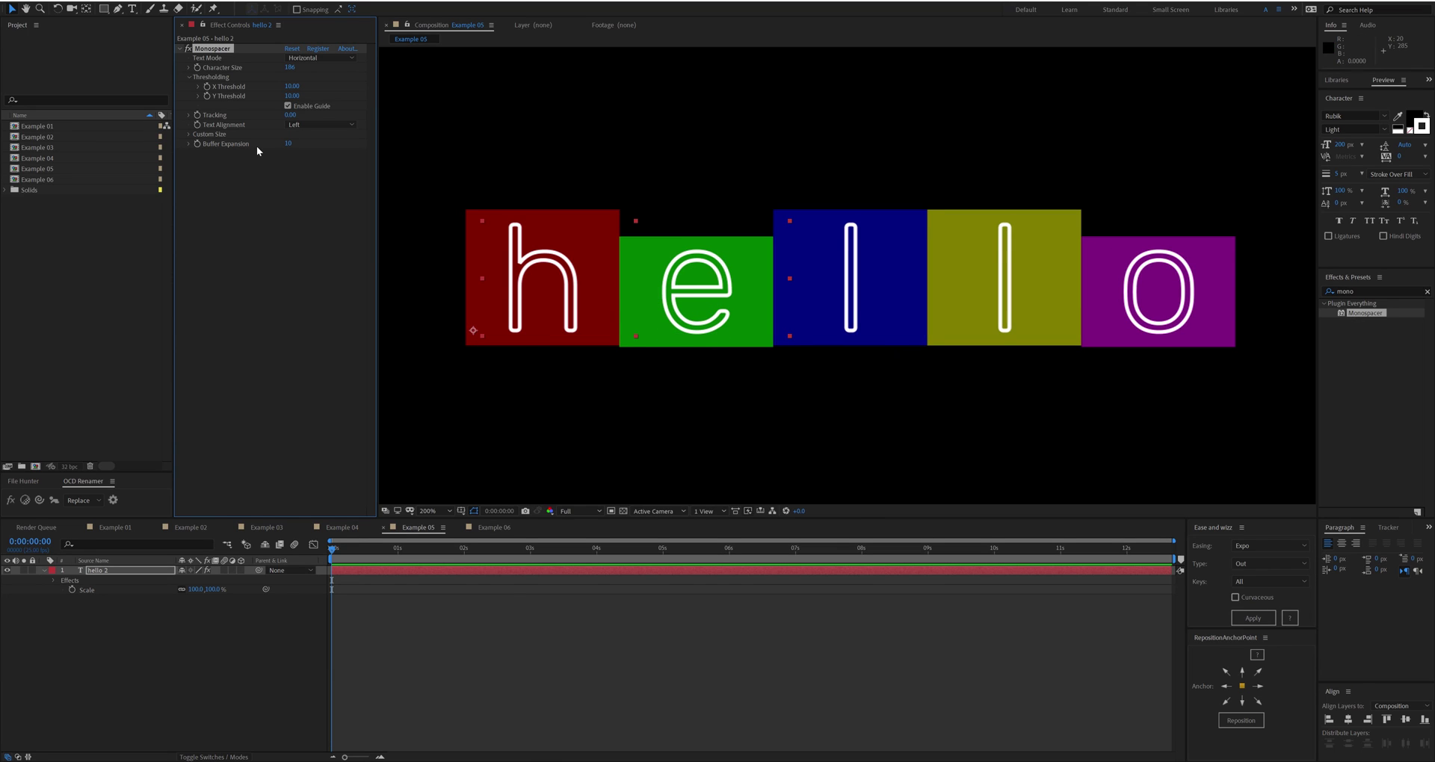
click(188, 48)
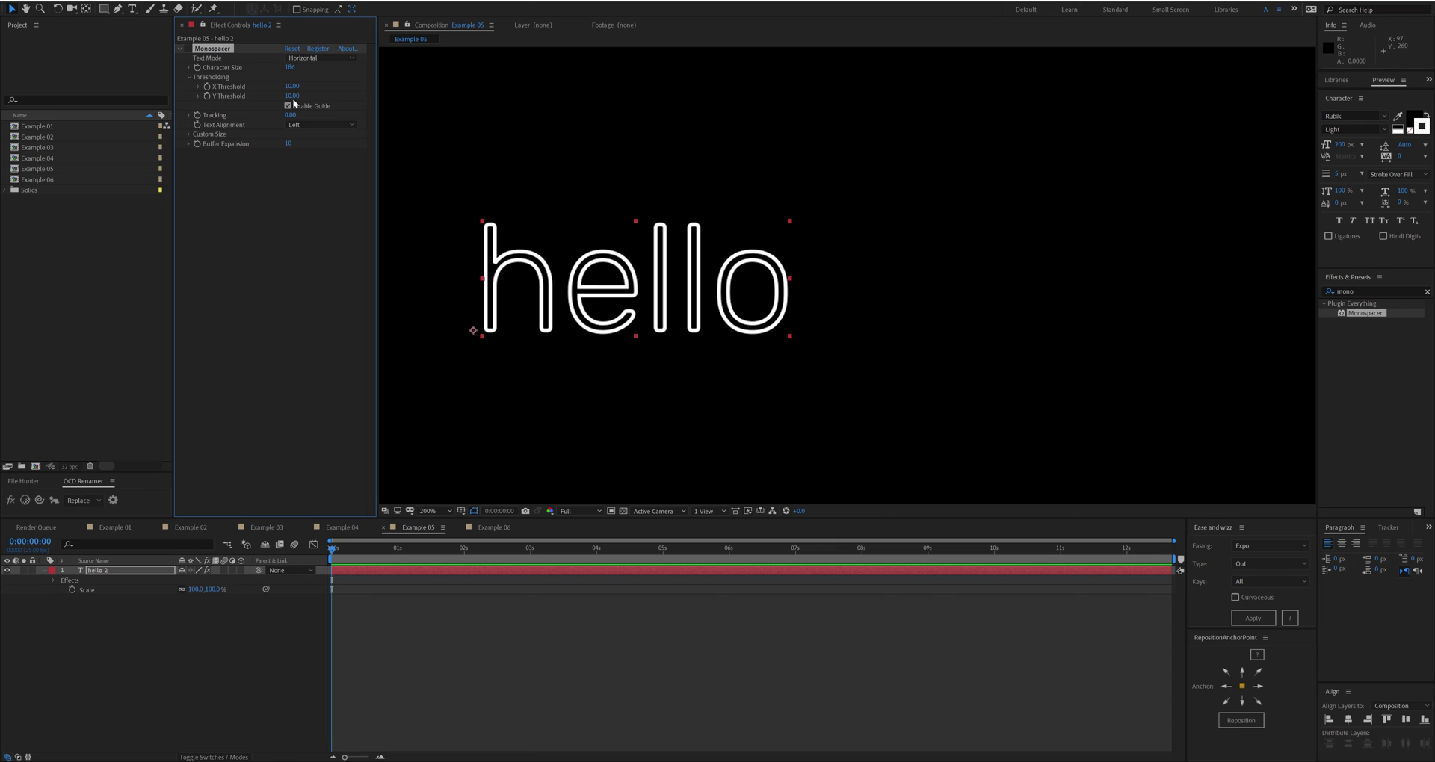
click(187, 48)
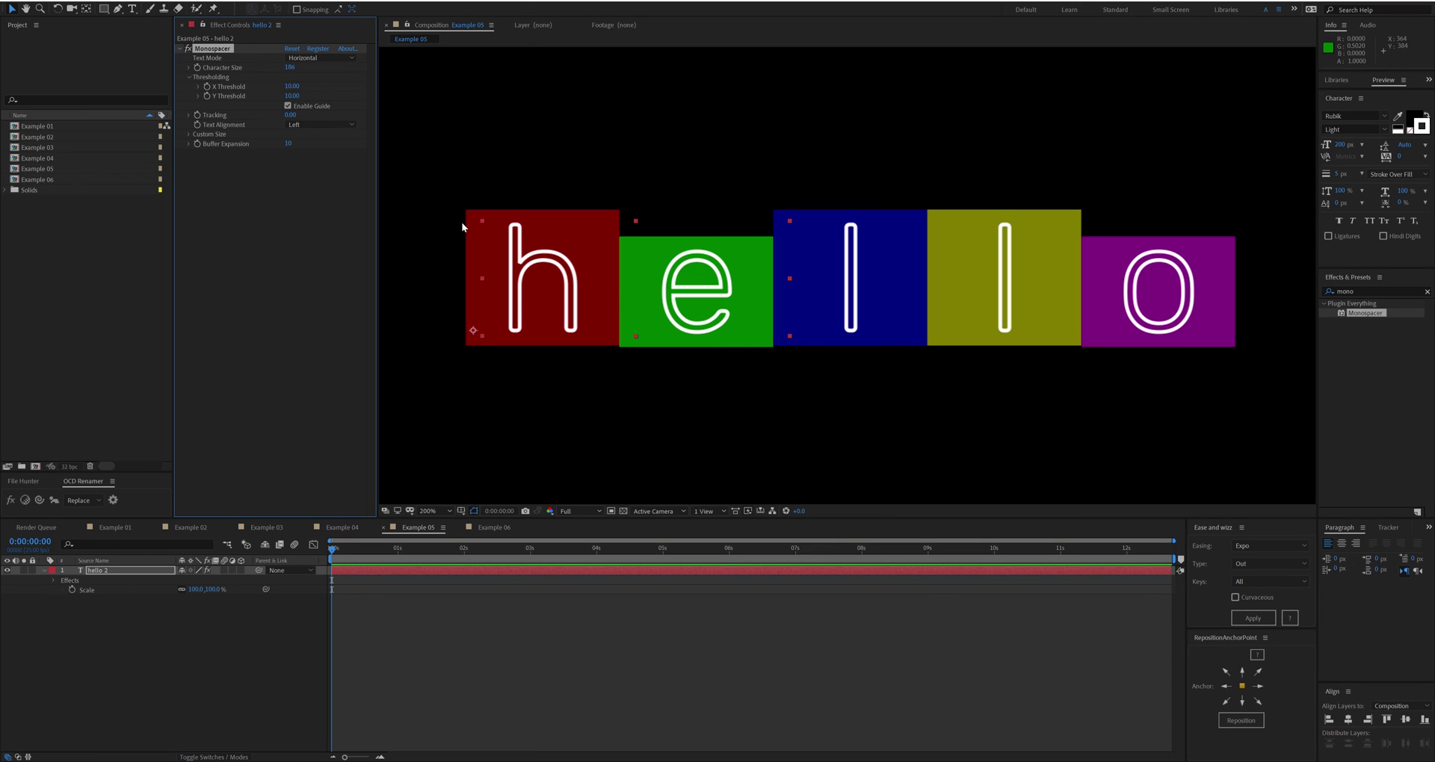
Reset Monospacer to its defaults and set its Buffer Expansion to 5 on the hello text.
click(289, 50)
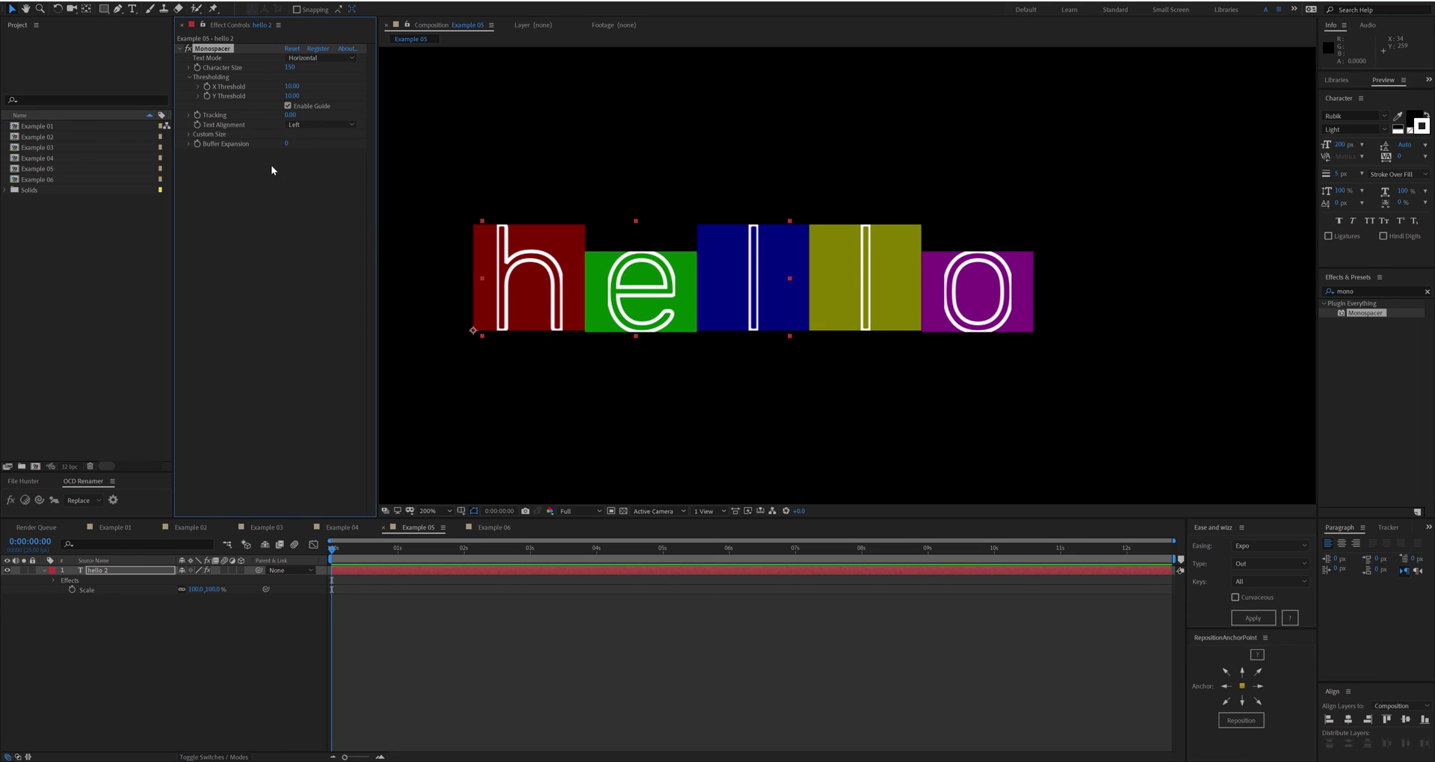
click(286, 144)
text(5)
key(Return)
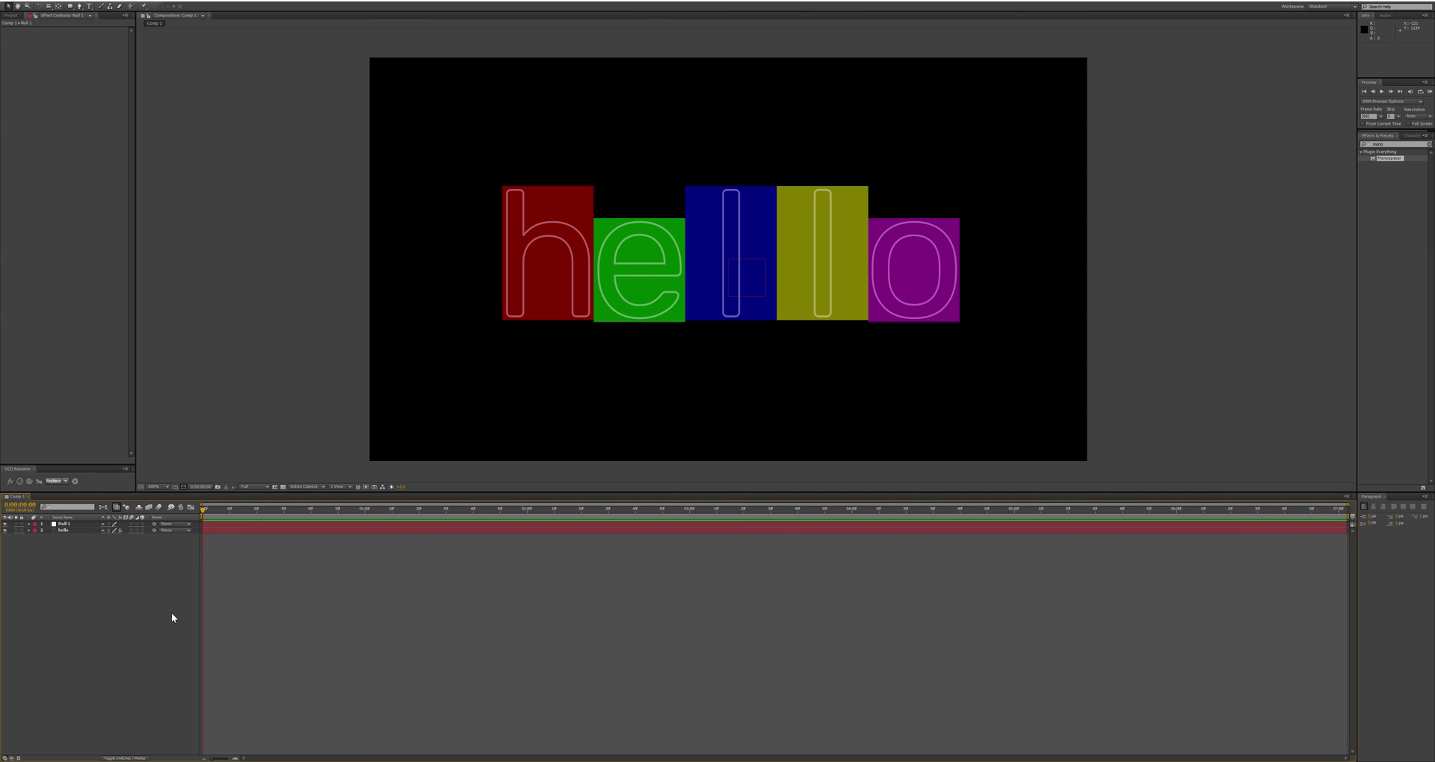
Select the hello layer in Comp 1 and undo its unparenting from the Null 1 layer.
key(ctrl+Down)
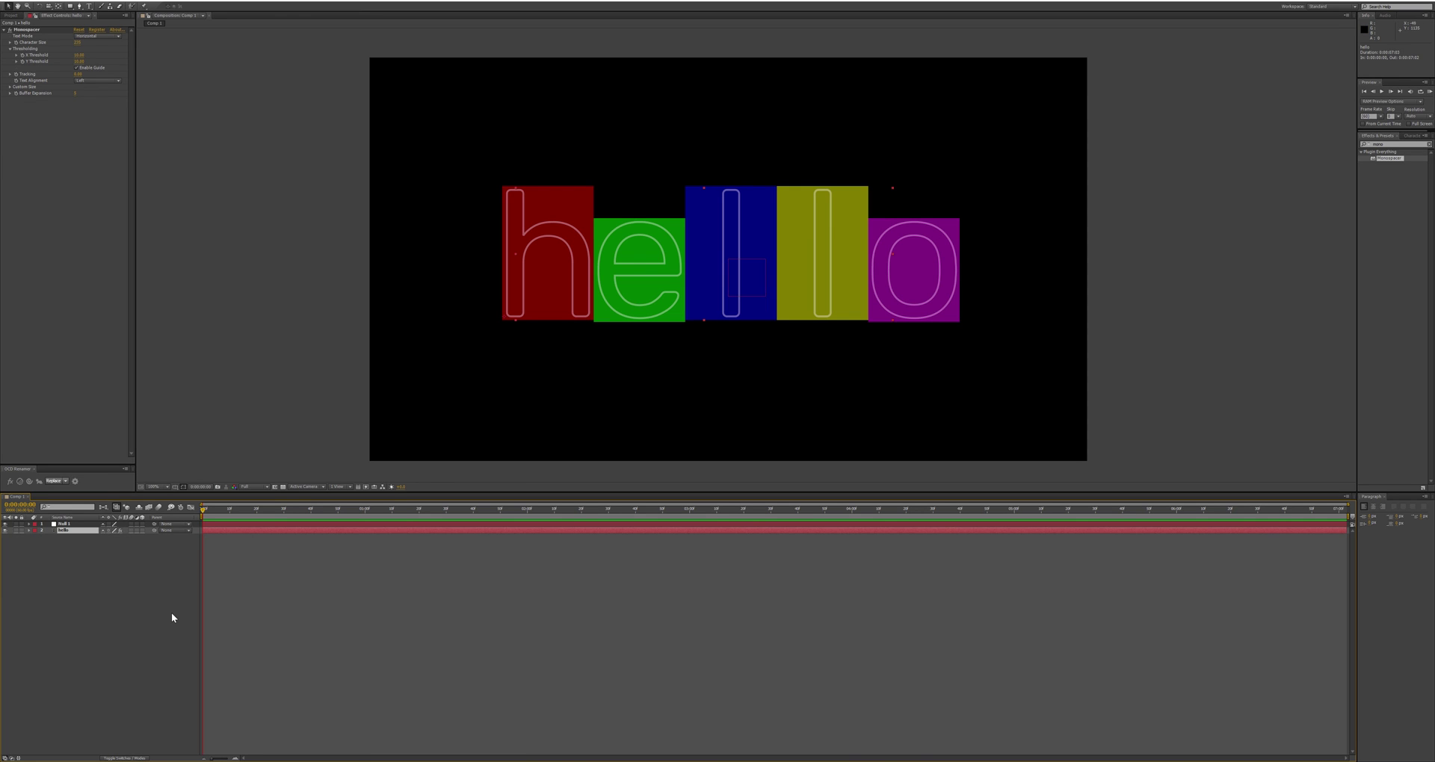
key(ctrl+z)
key(ctrl+z)
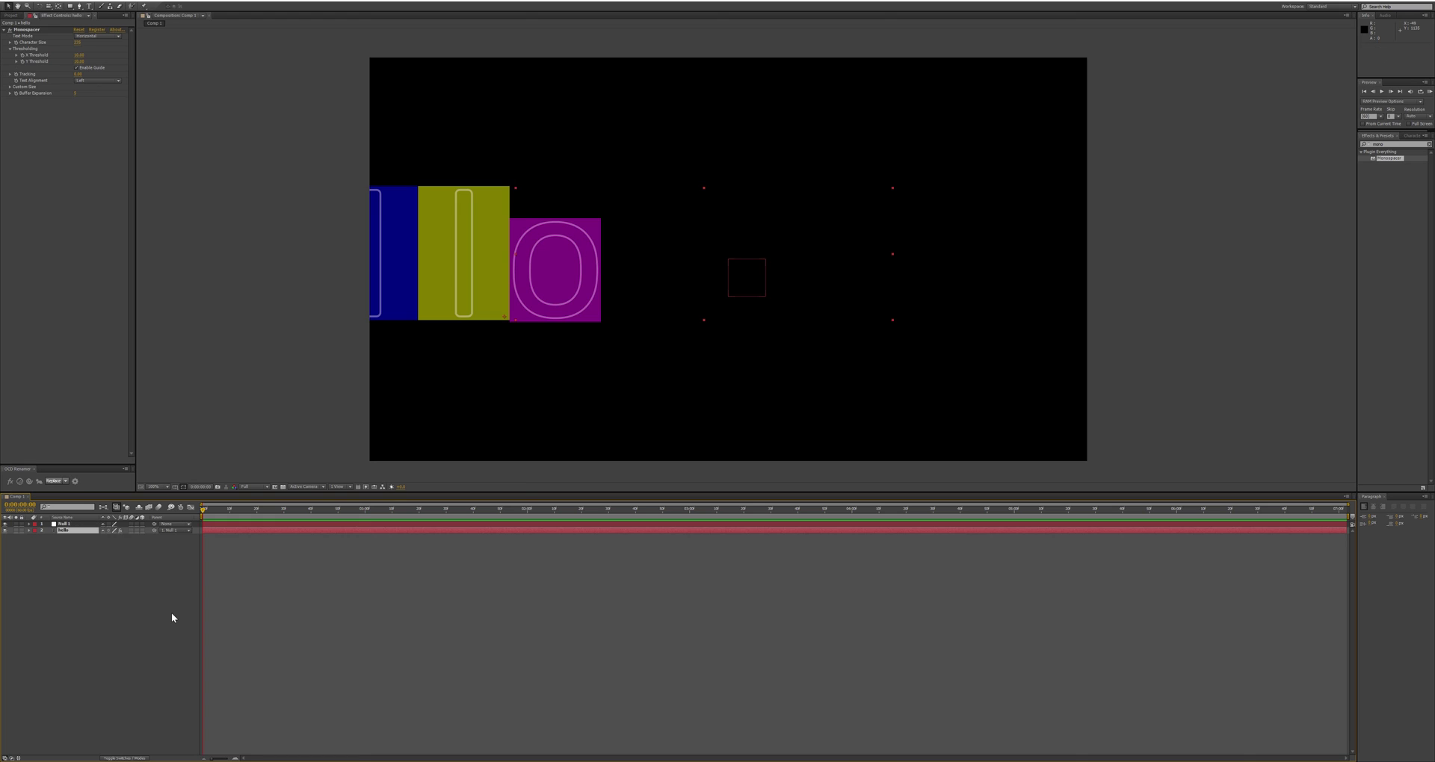
key(ctrl+z)
Reveal the Position properties of the null and hello layers and select the hello layer.
click(172, 617)
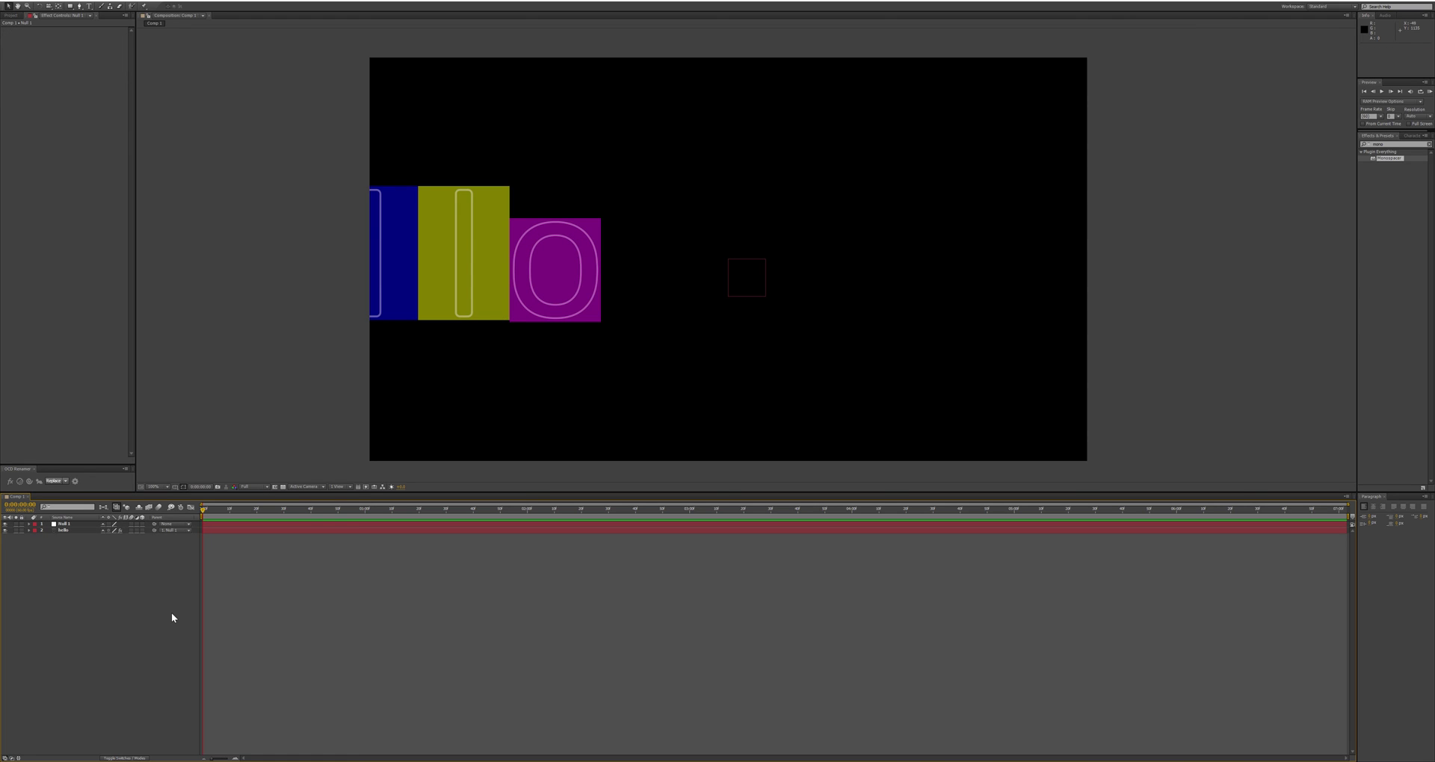
key(p)
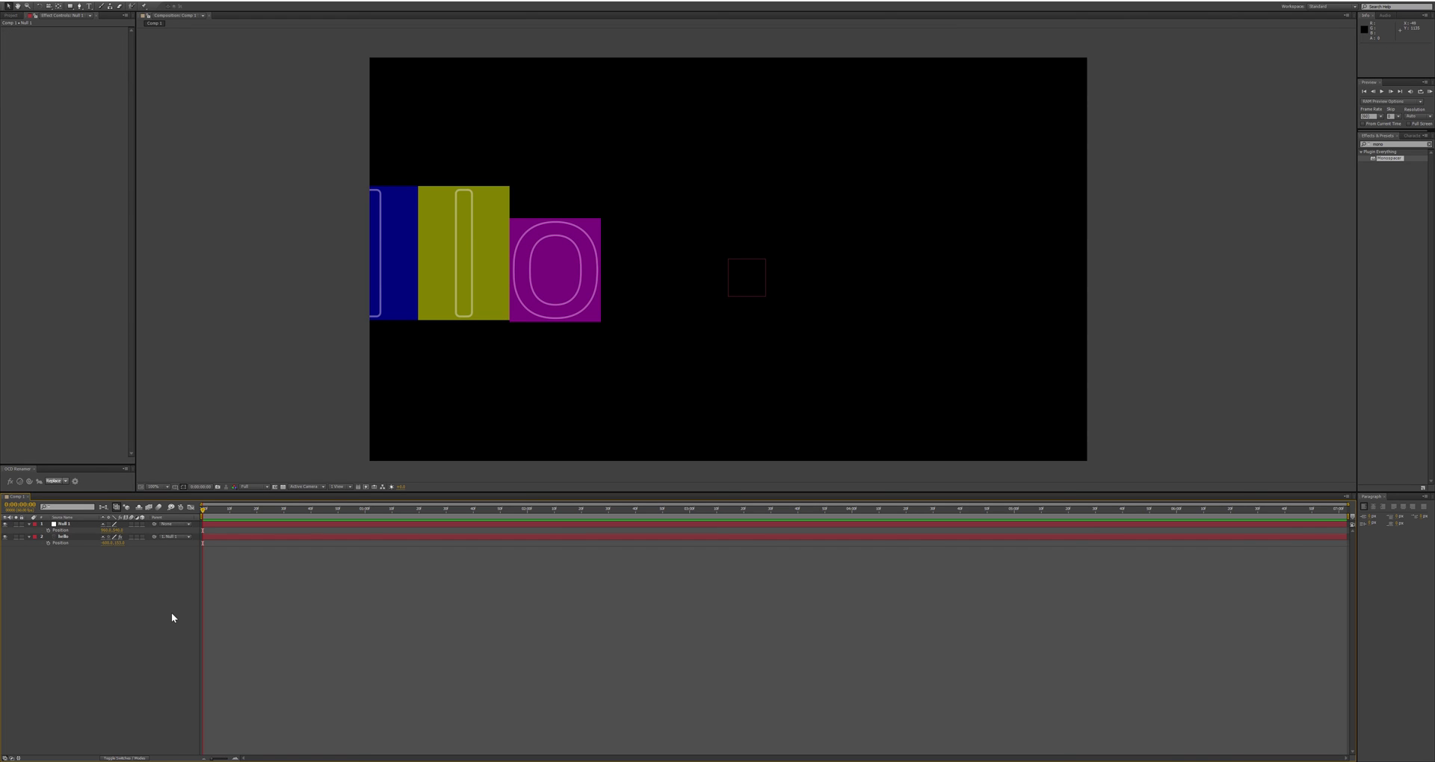
key(2)
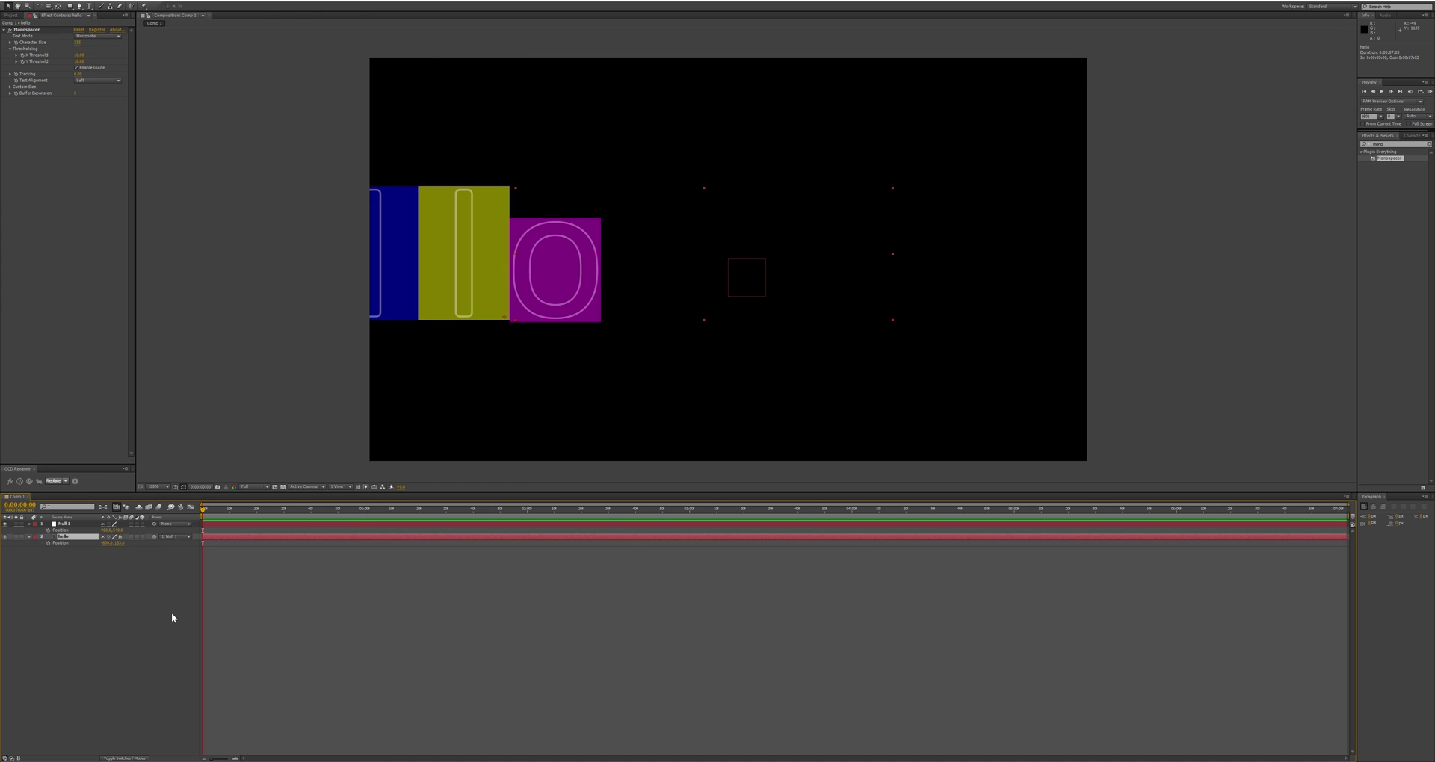
key(alt+shift+p)
key(ctrl+Up)
key(ctrl+Down)
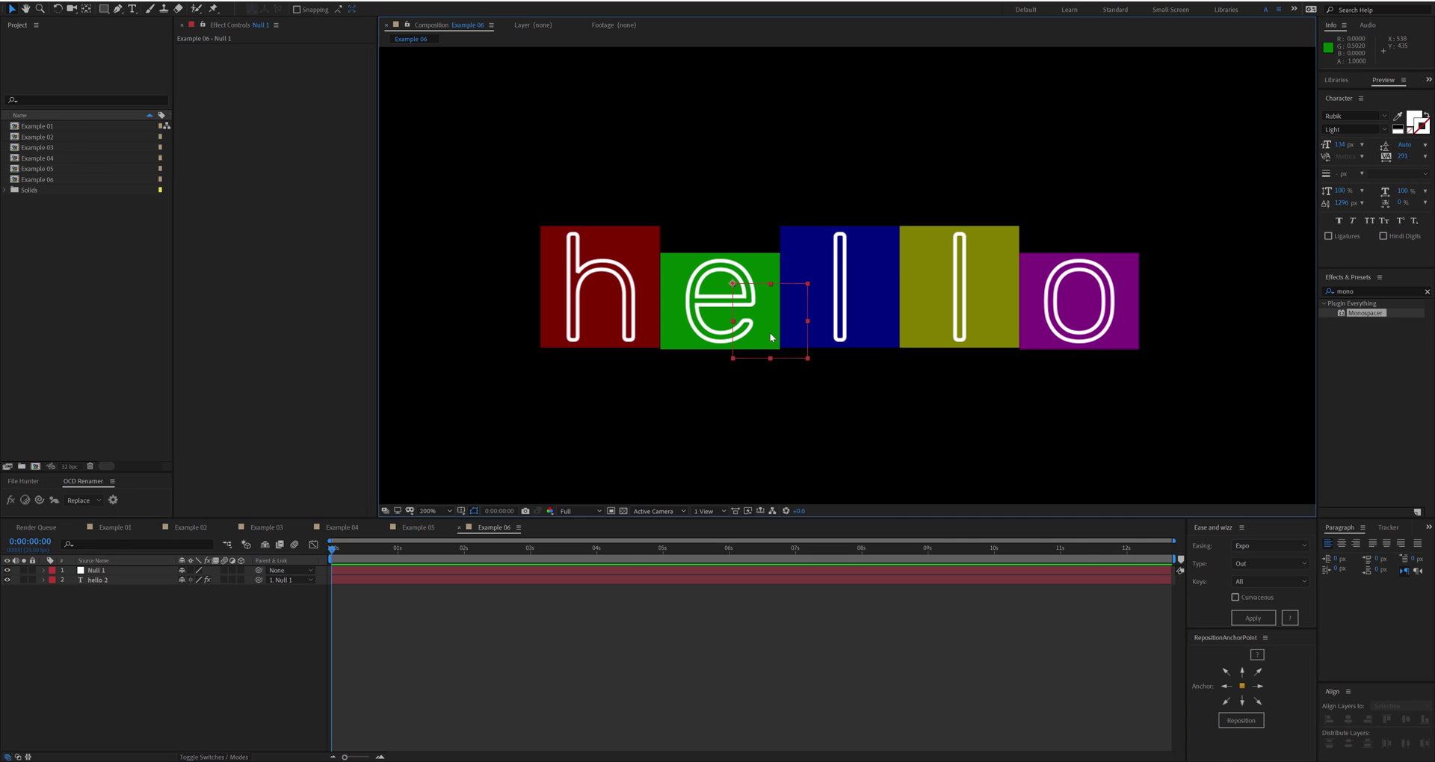
In the Example 06 composition, try moving the Null 1 layer slightly together with its parented hello text.
click(769, 337)
scroll(744, 371, down, 1)
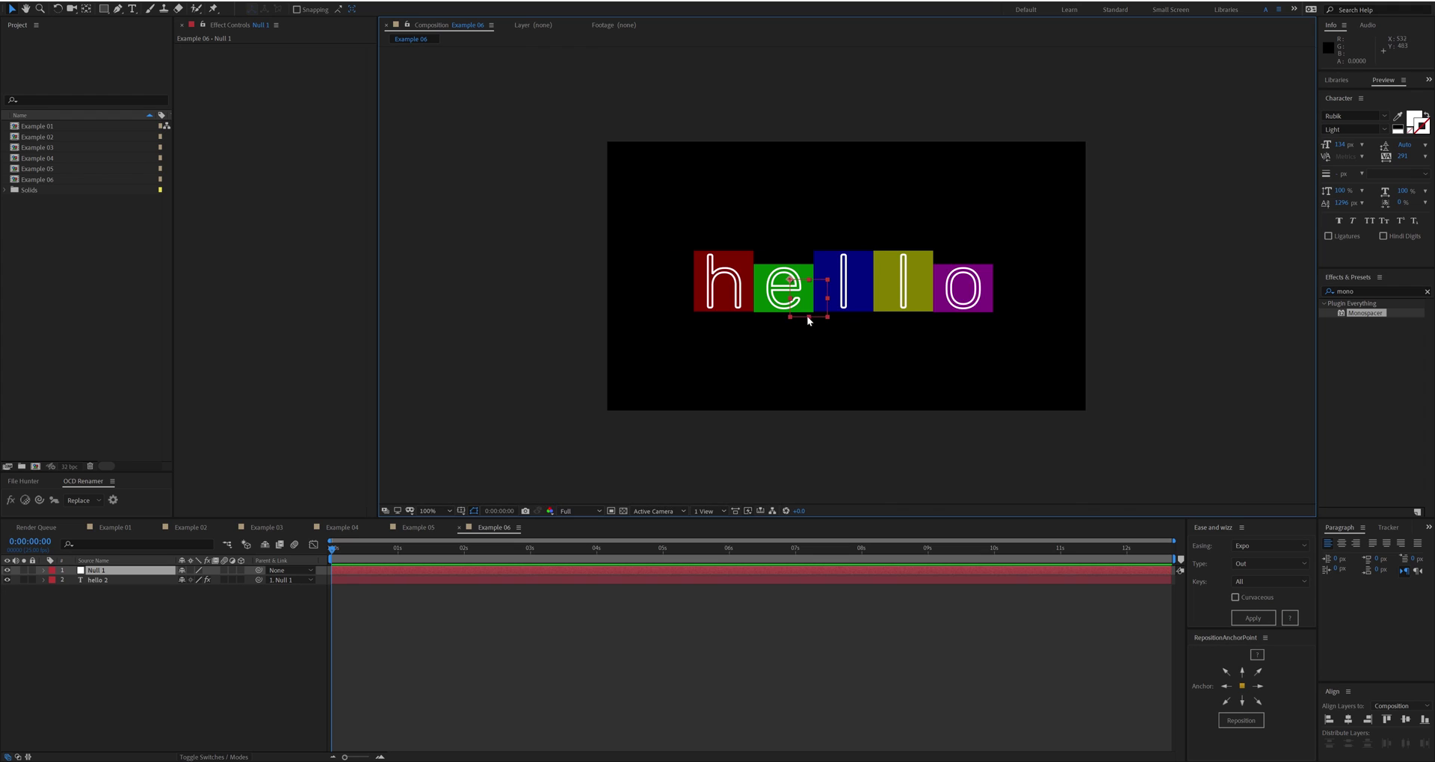
mouse_move(810, 305)
mouse_down()
mouse_move(735, 365)
mouse_move(765, 270)
mouse_move(782, 314)
mouse_move(795, 286)
mouse_move(812, 297)
mouse_up()
click(752, 342)
Reveal the Position properties of Null 1 and hello 2 in Example 06 and inspect the hello 2 layer's placement and Monospacer settings.
key(period)
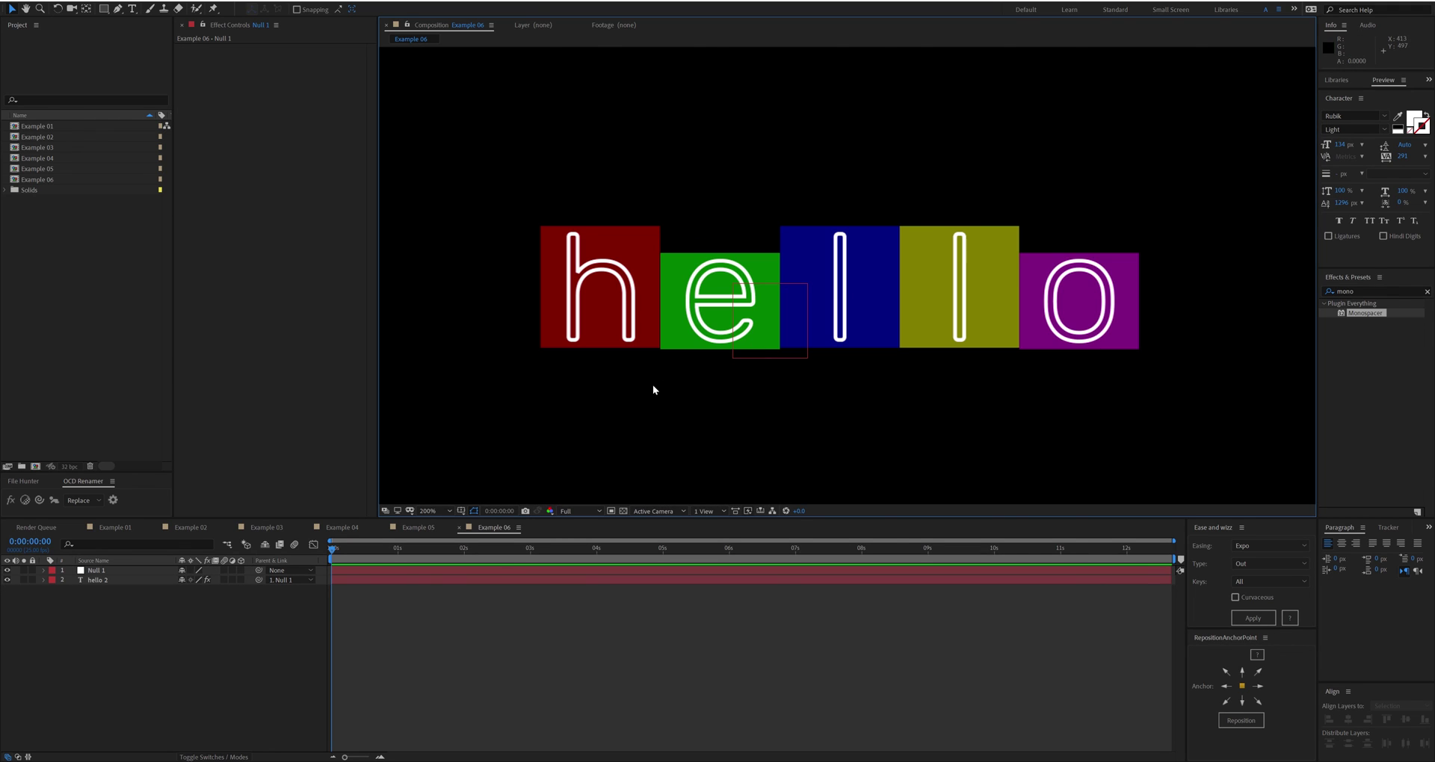
key(p)
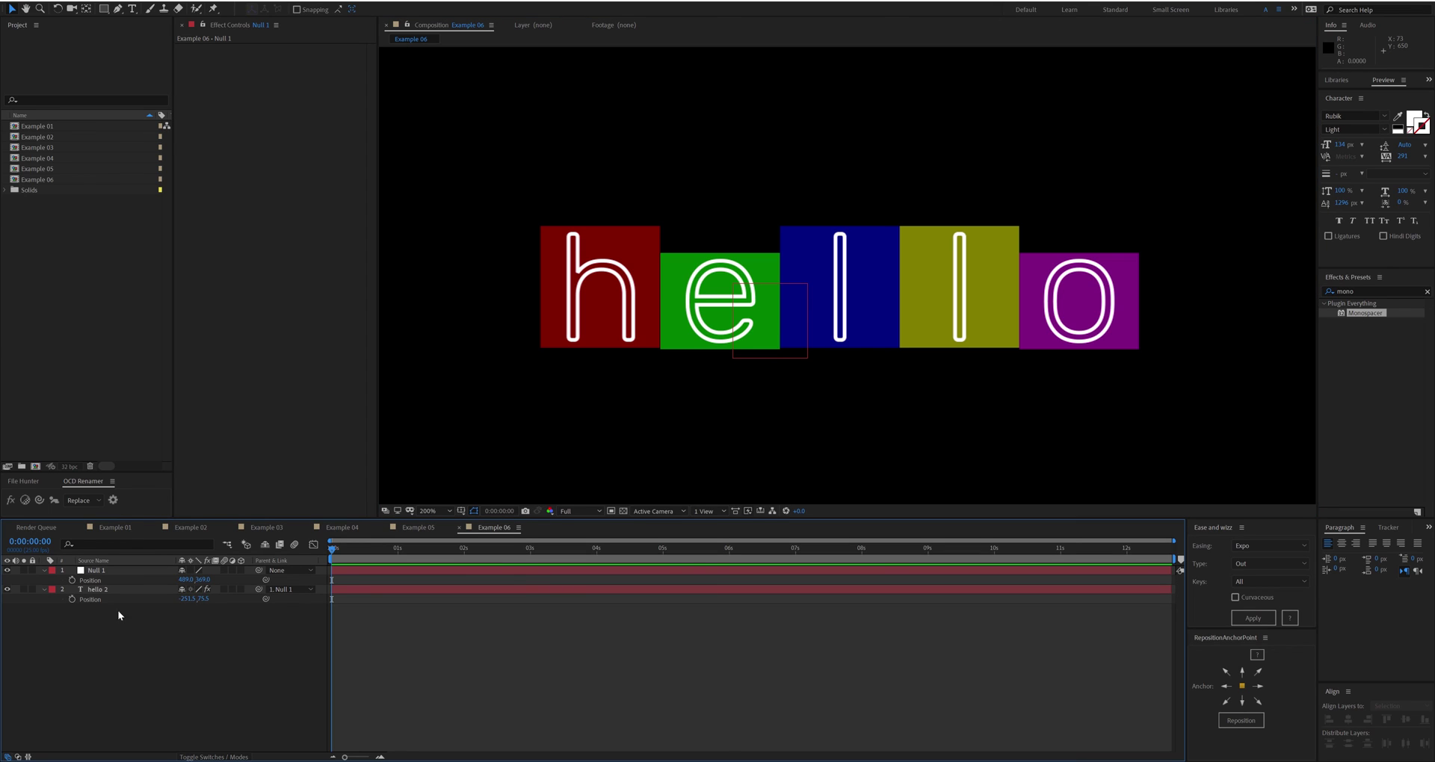
click(112, 590)
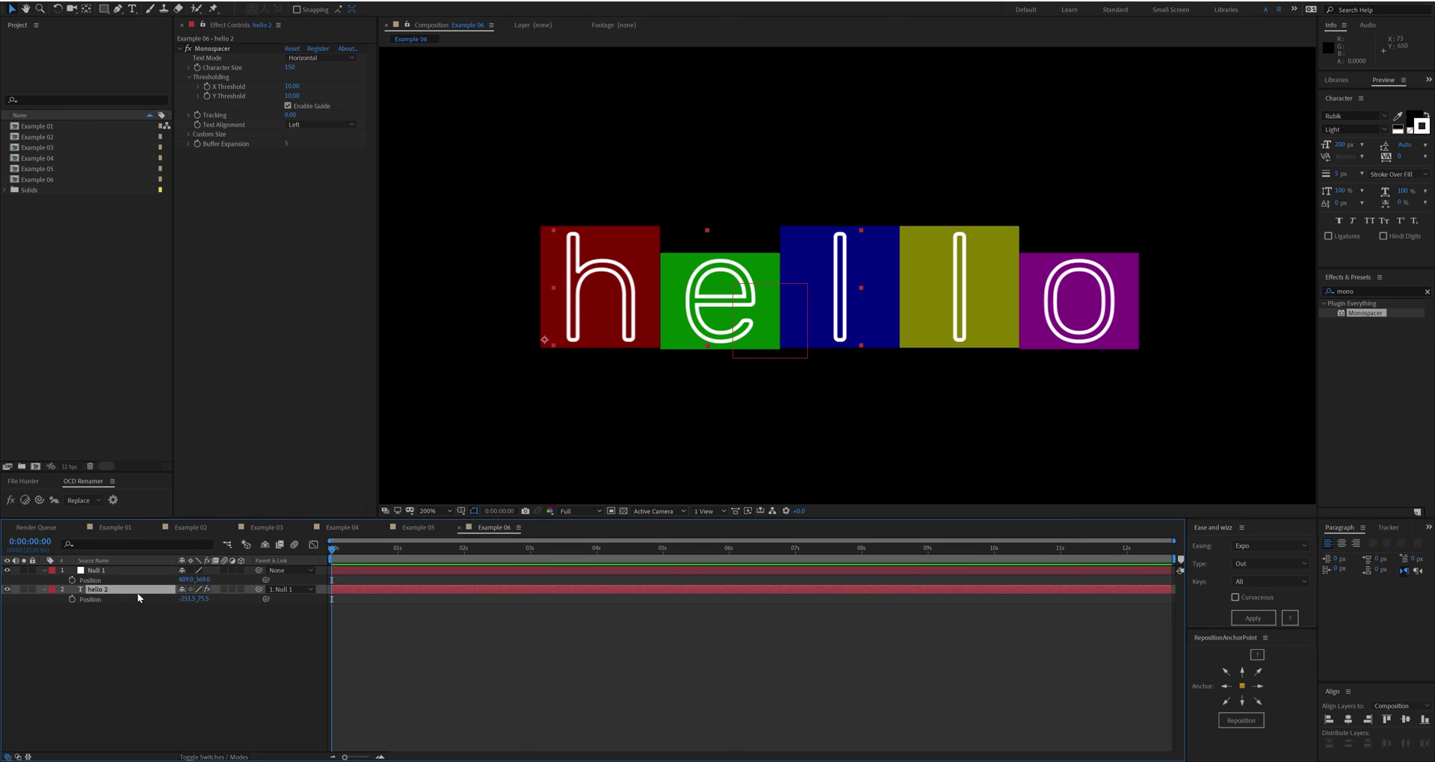
key(comma)
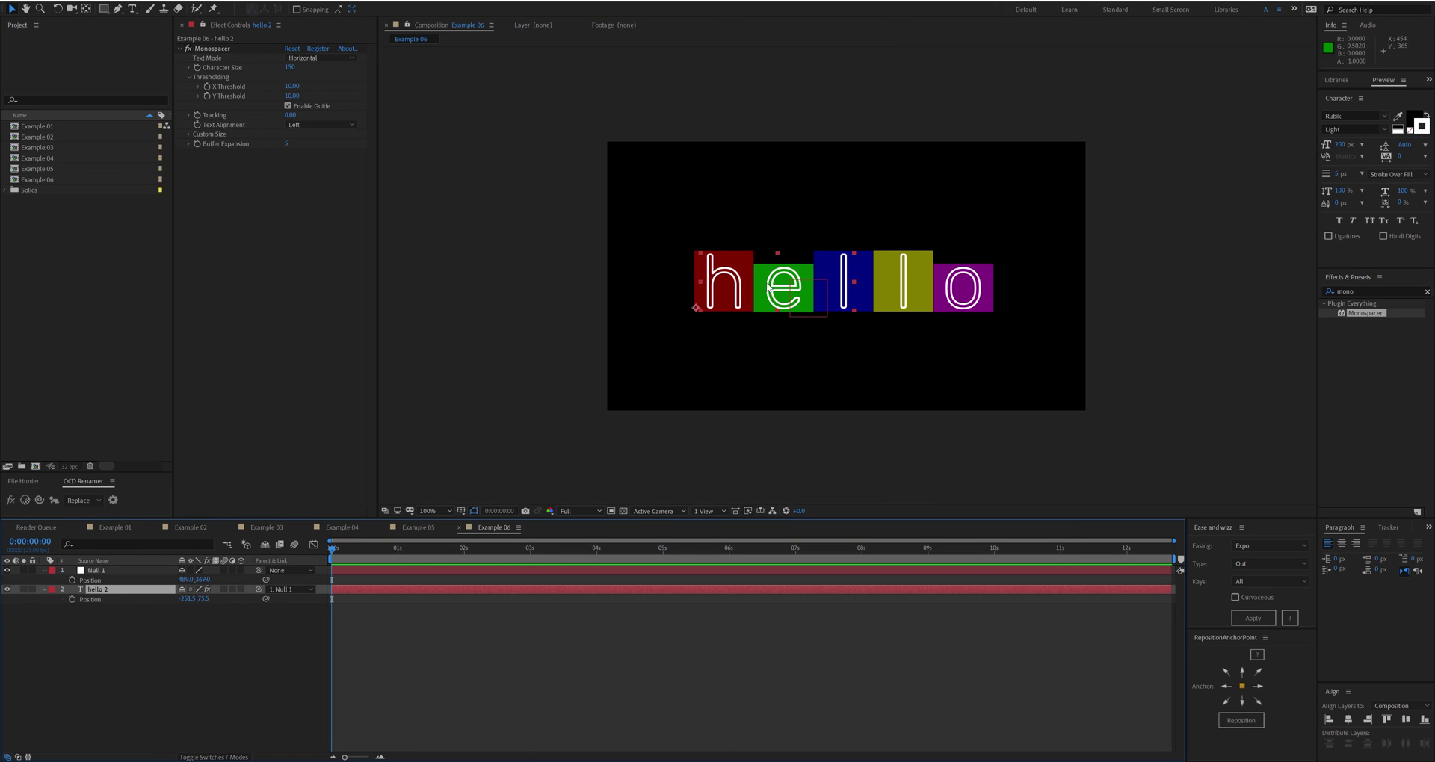
click(164, 644)
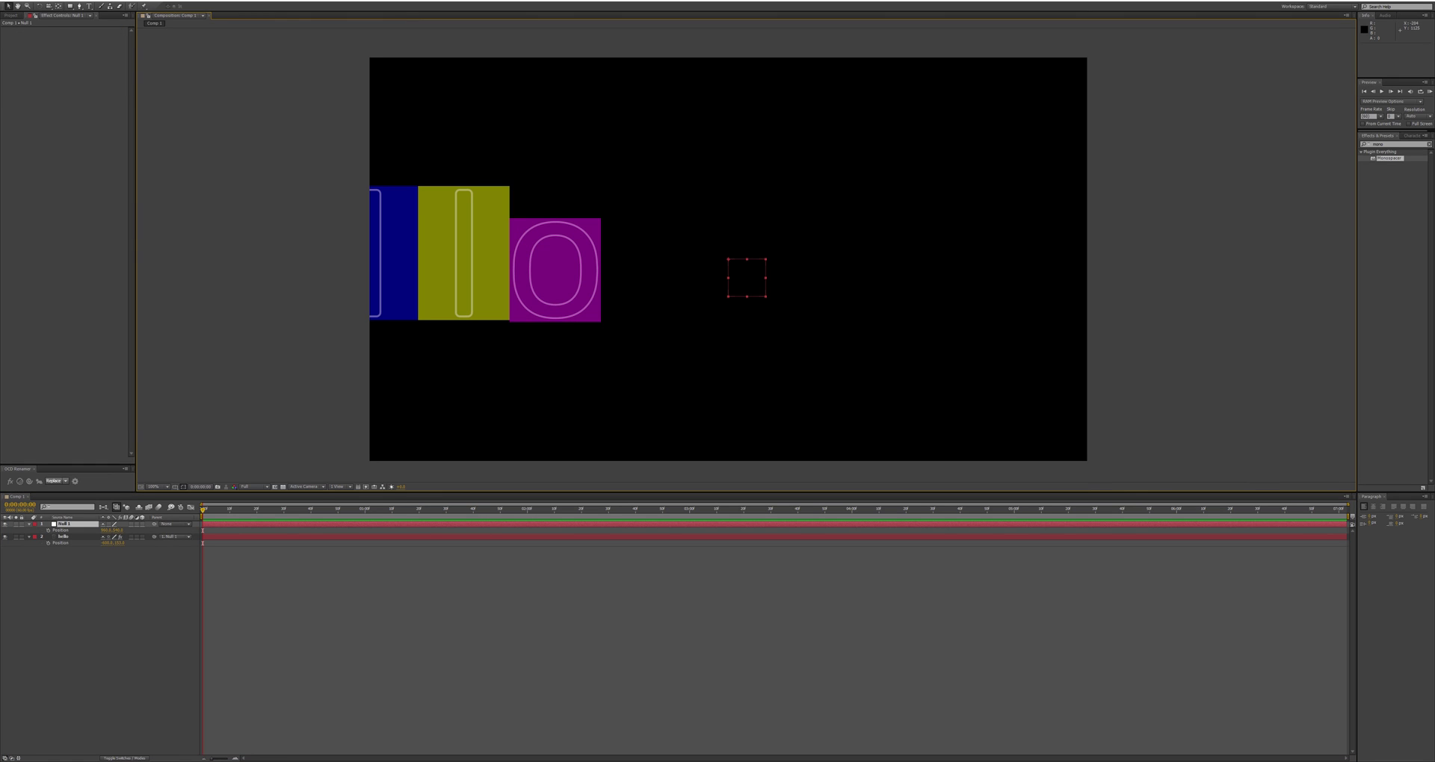
click(281, 609)
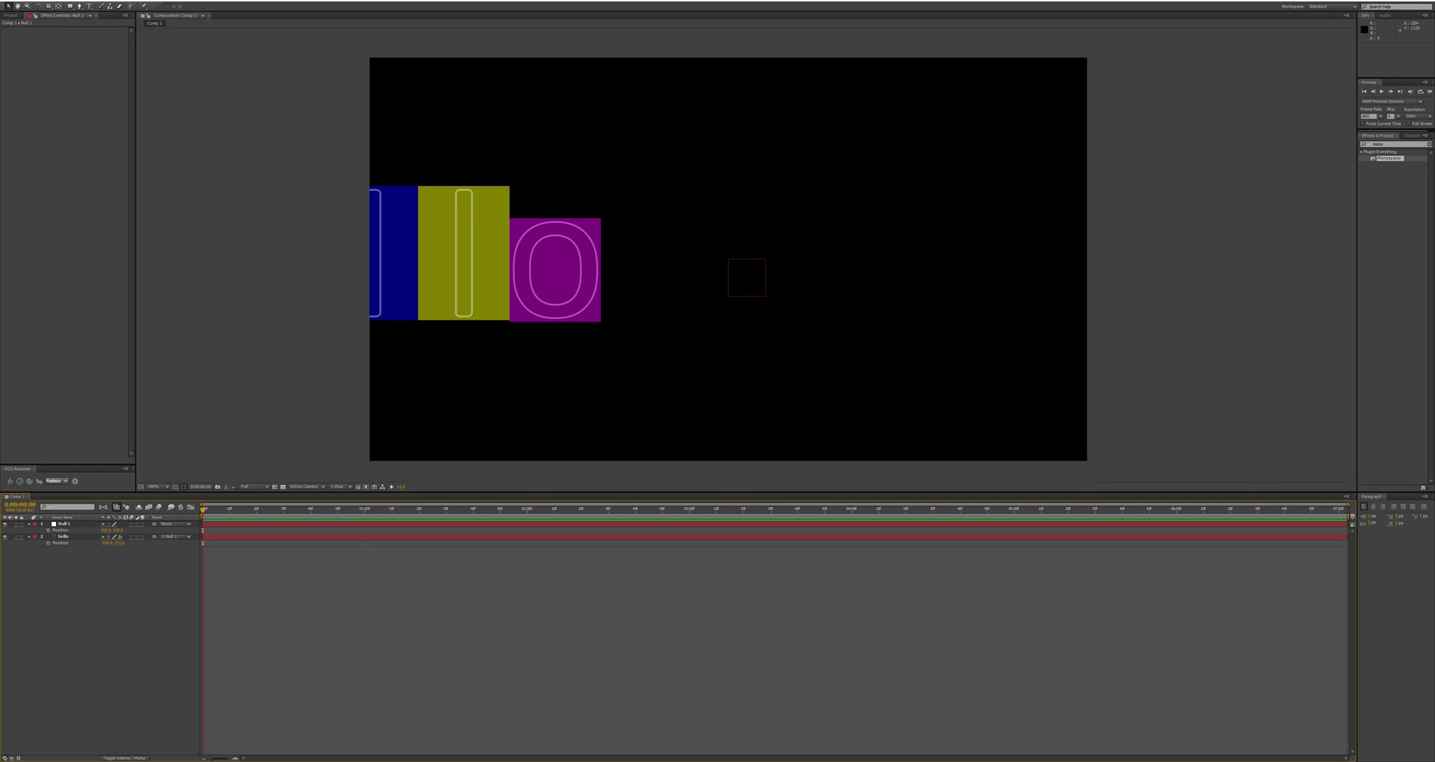